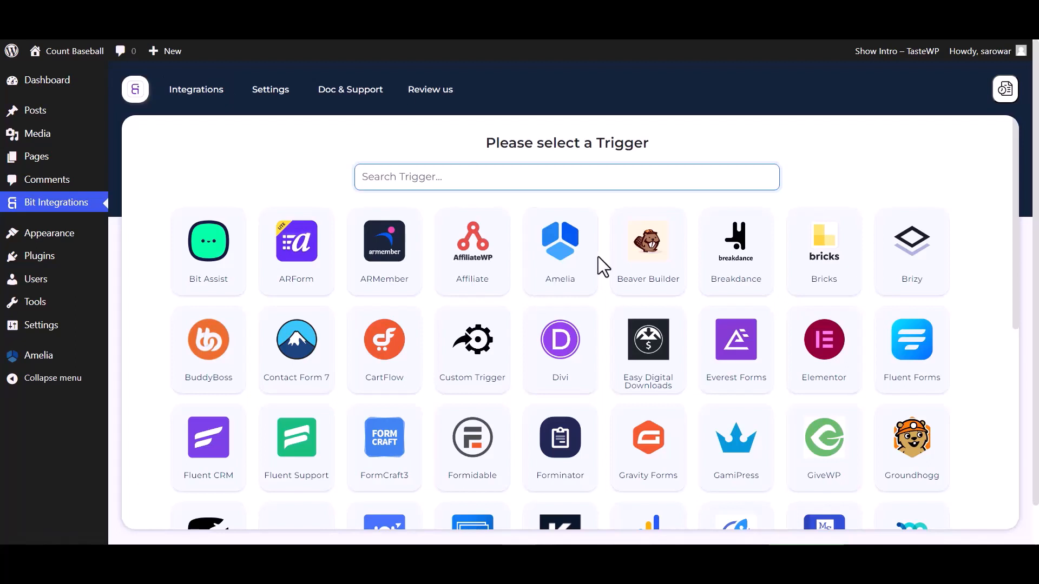
Choose Amelia as the trigger, copy its webhook URL and start fetching the response
{"action": "left_click", "coordinate": [591, 273]}
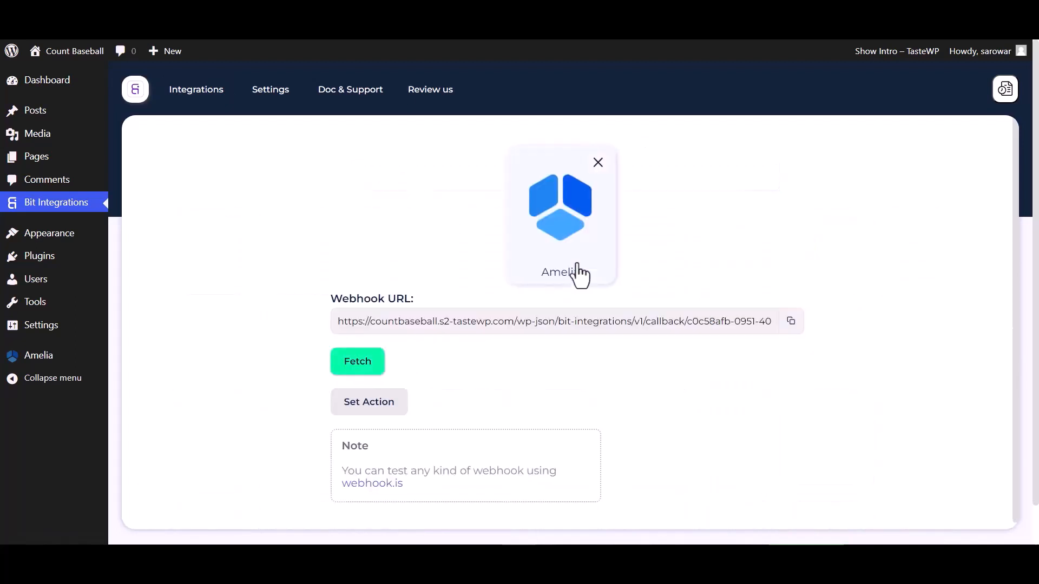
{"action": "left_click", "coordinate": [791, 321]}
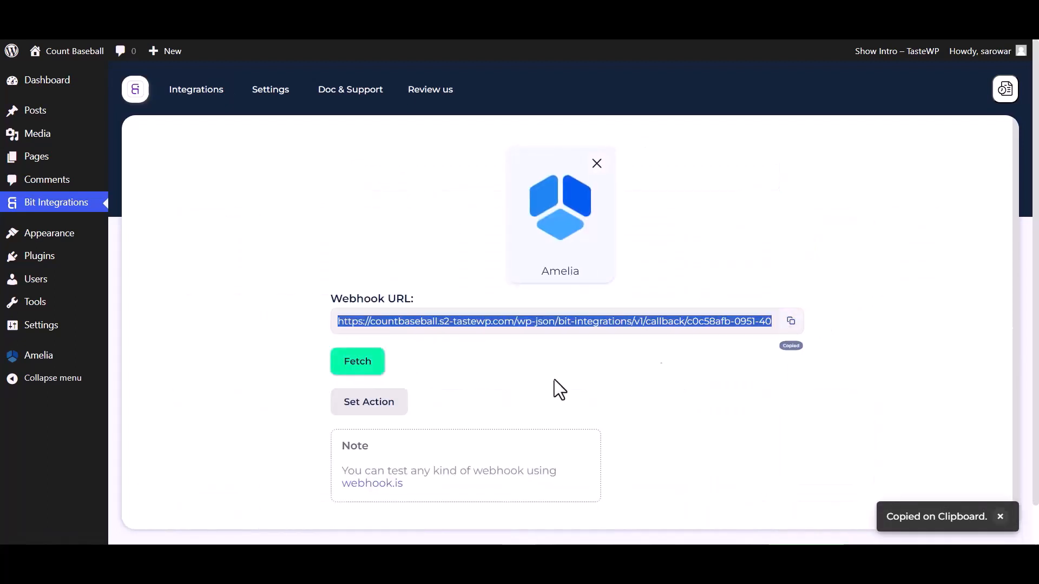
{"action": "left_click", "coordinate": [362, 372]}
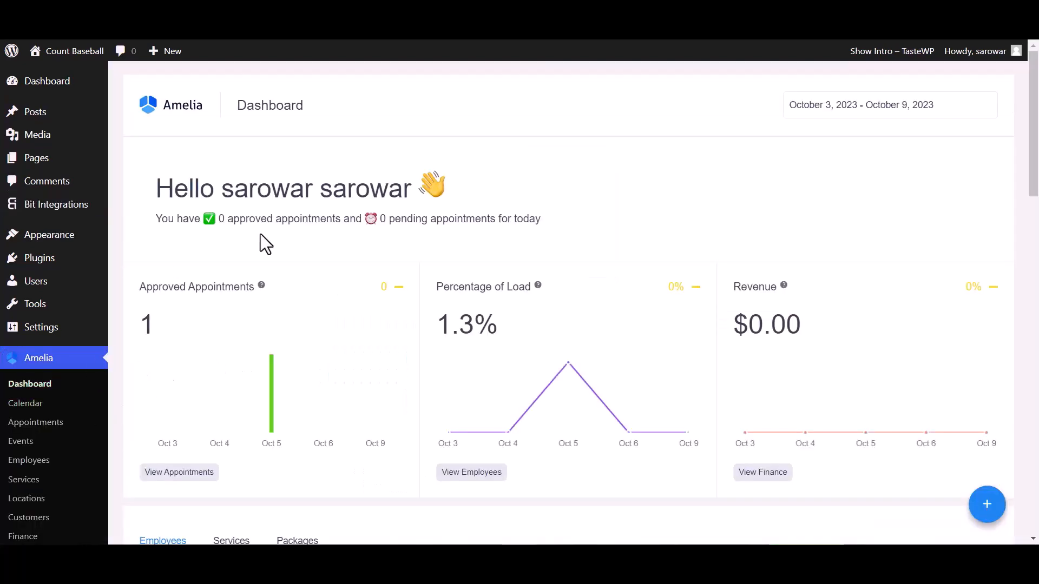
In Amelia's settings, open the Web Hooks integration settings and add a new web hook
{"action": "scroll", "coordinate": [35, 499], "scroll_direction": "down", "scroll_amount": 5}
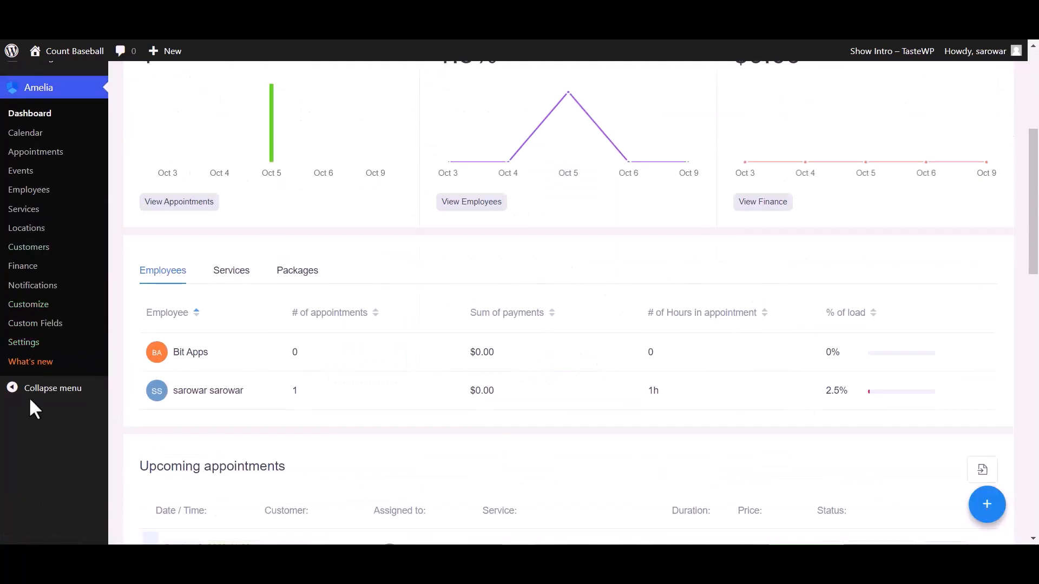
{"action": "left_click", "coordinate": [26, 342]}
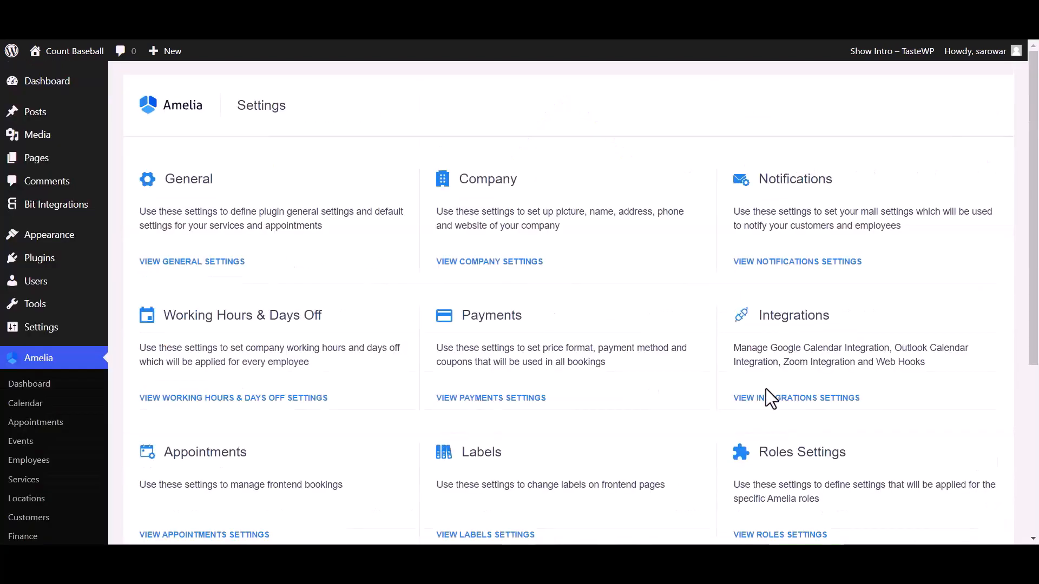
{"action": "scroll", "coordinate": [760, 394], "scroll_direction": "down", "scroll_amount": 1}
{"action": "left_click", "coordinate": [779, 331]}
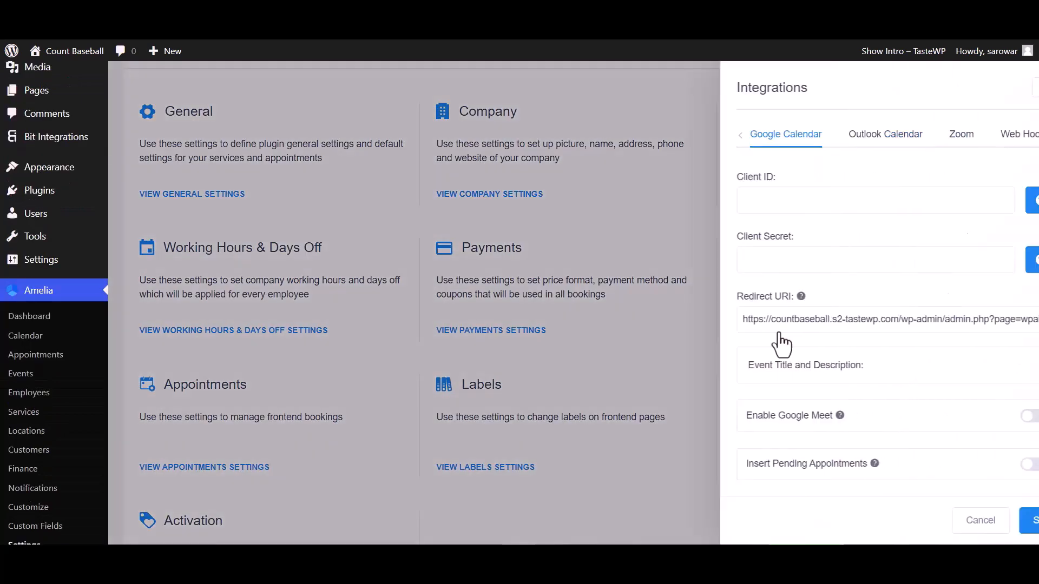
{"action": "left_click", "coordinate": [975, 135]}
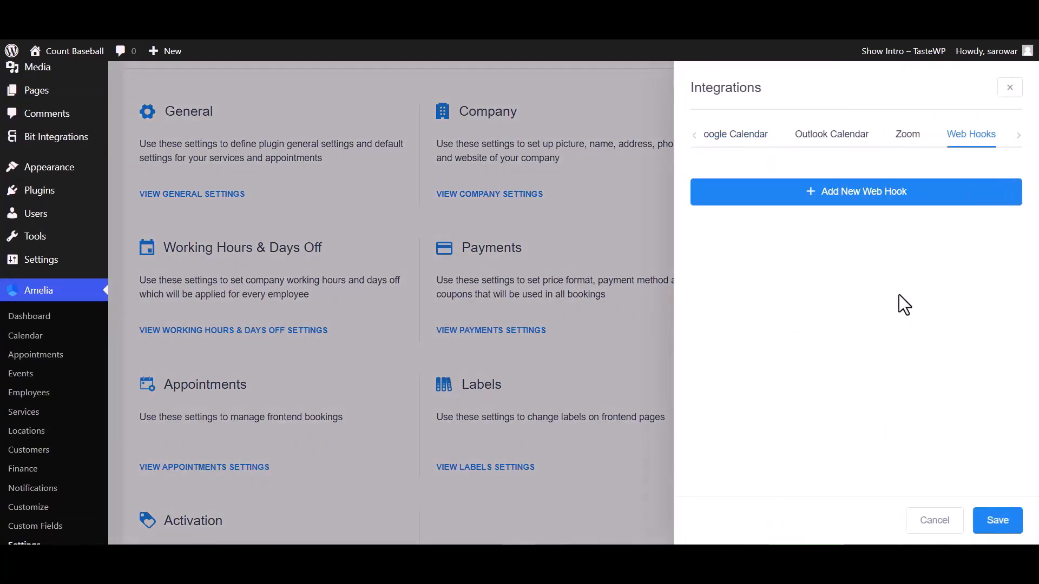
{"action": "left_click", "coordinate": [882, 206]}
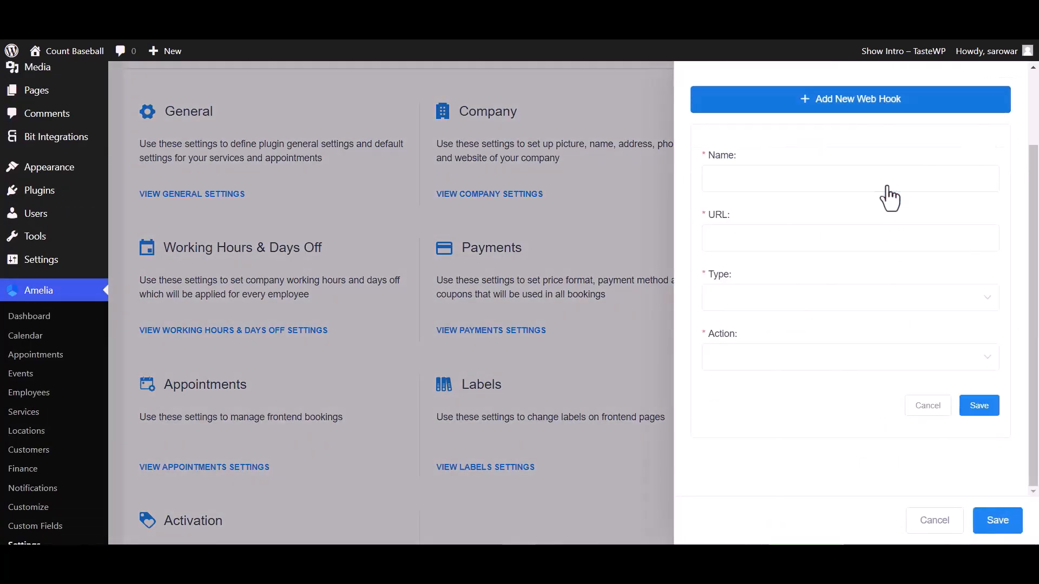
Name the web hook "Bit Integrations" and paste the copied webhook URL as its URL
{"action": "left_click", "coordinate": [751, 182]}
{"action": "type", "text": "Bit Integrations"}
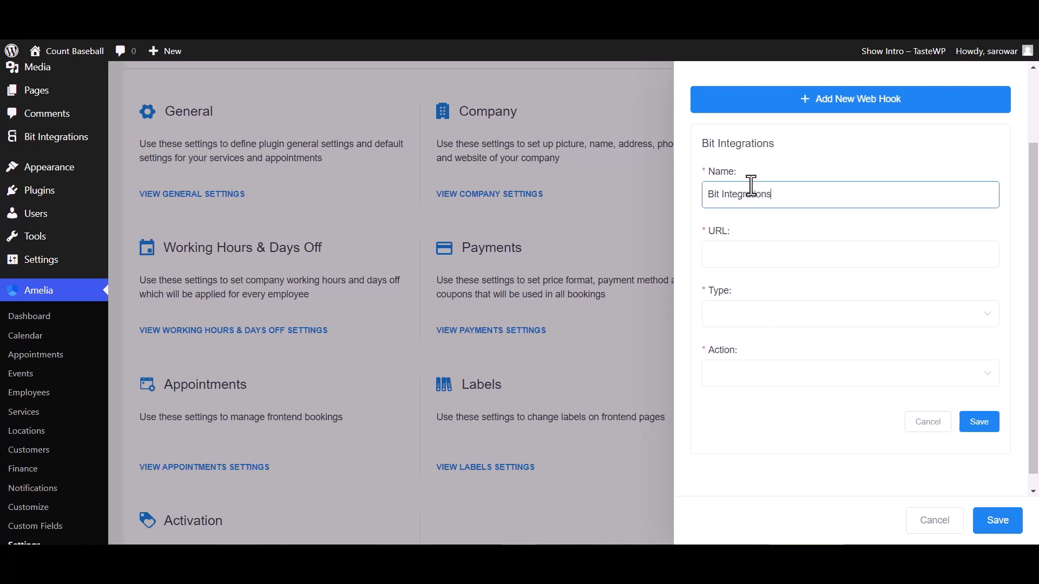
{"action": "left_click", "coordinate": [744, 254]}
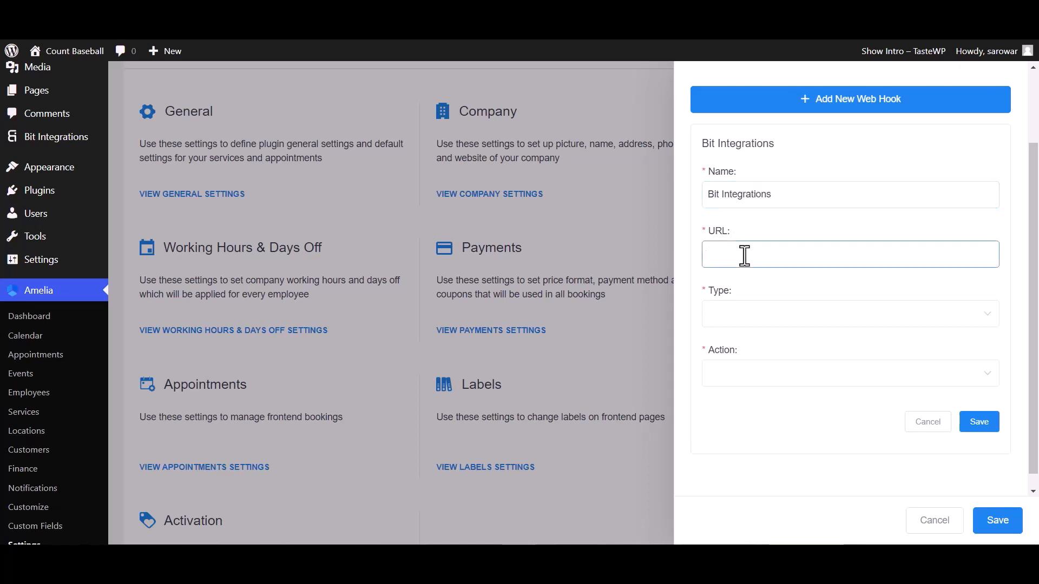
{"action": "key", "text": "ctrl+v"}
Set the web hook's type to Appointment and its action to Booking Status Changed, and save the web hook and integration settings
{"action": "left_click", "coordinate": [746, 319]}
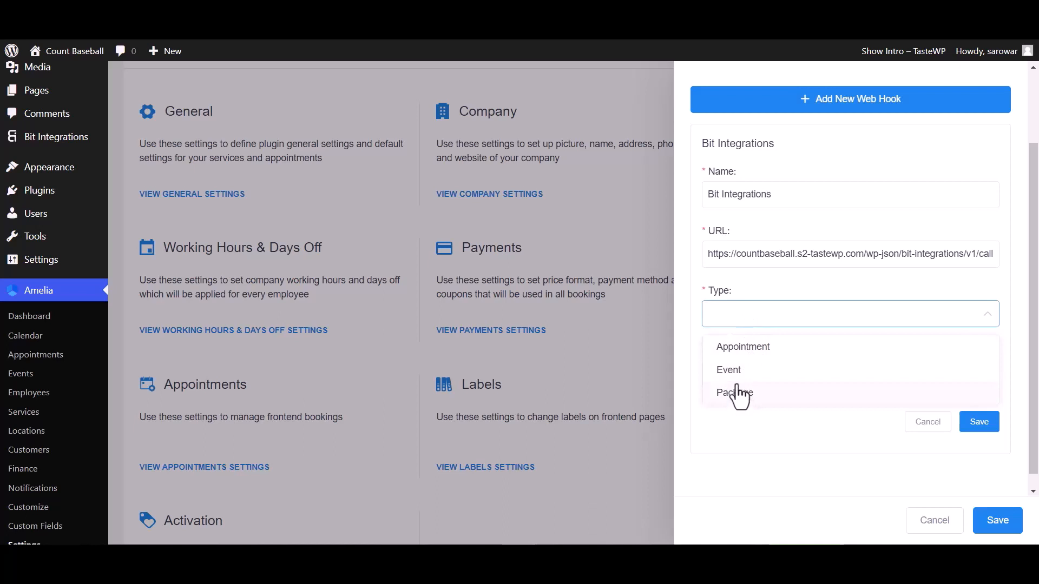
{"action": "left_click", "coordinate": [744, 352]}
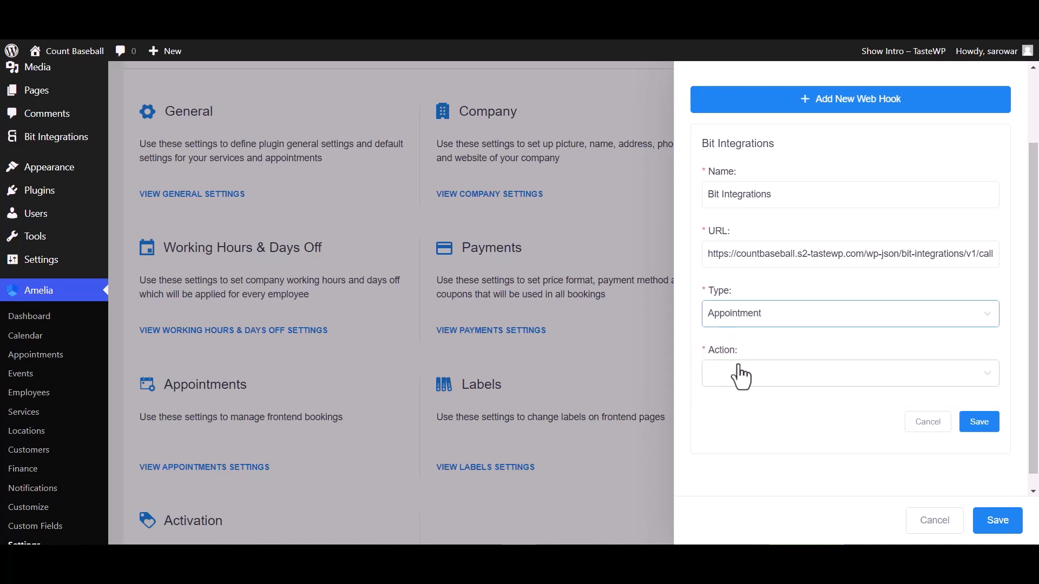
{"action": "left_click", "coordinate": [740, 376]}
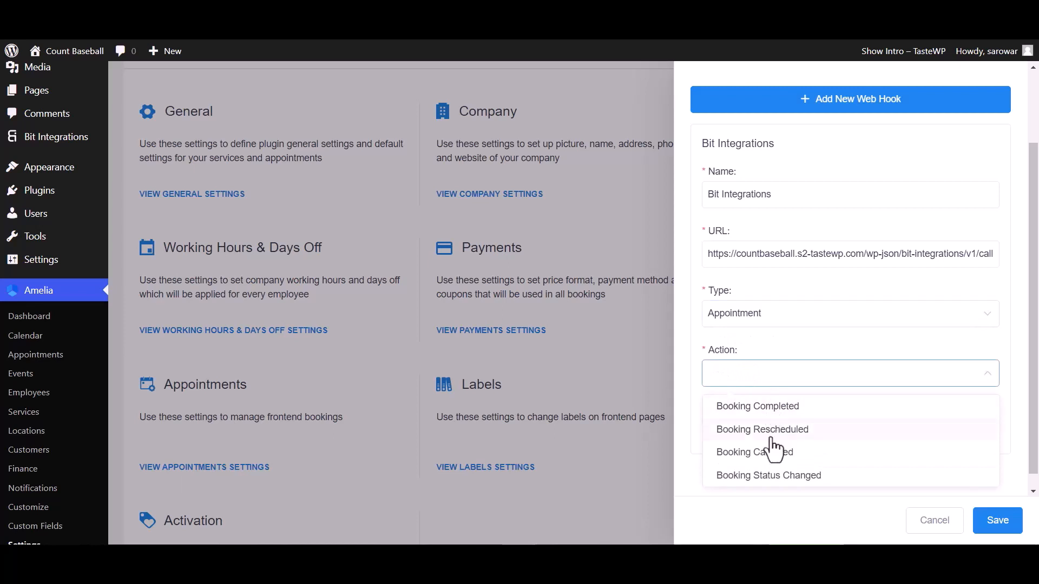
{"action": "left_click", "coordinate": [760, 477]}
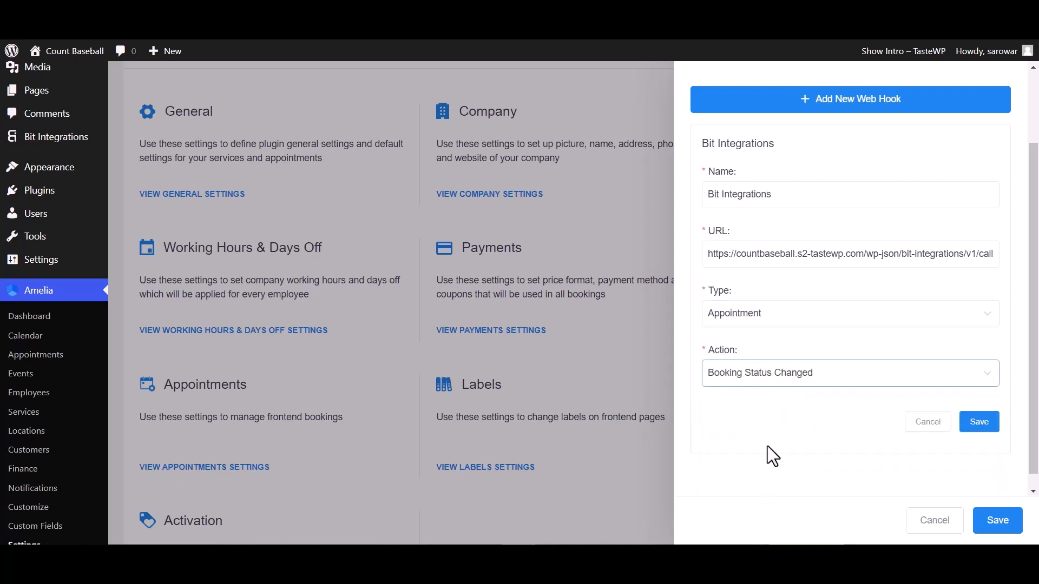
{"action": "left_click", "coordinate": [979, 424]}
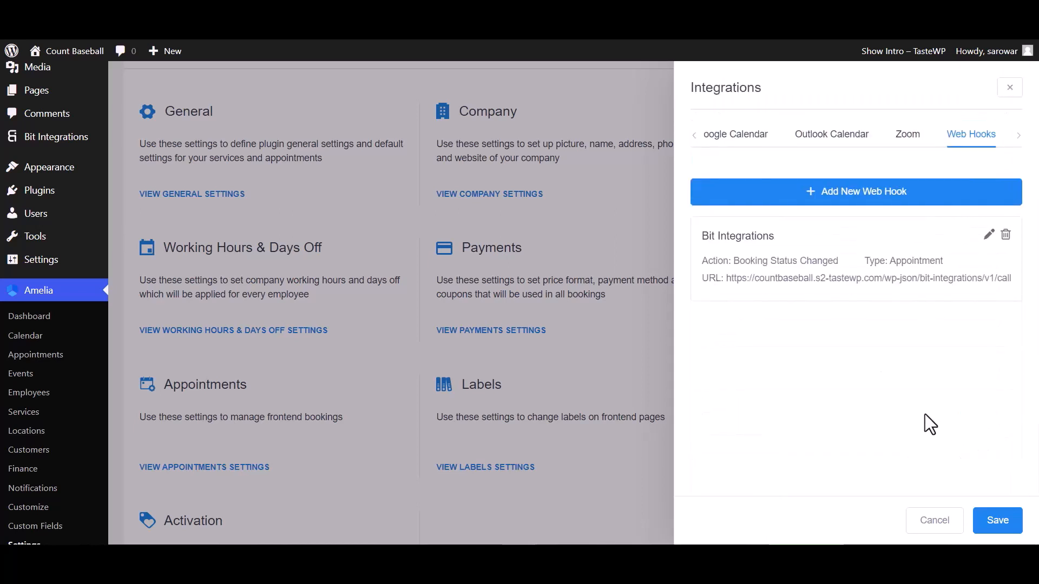
{"action": "left_click", "coordinate": [998, 520]}
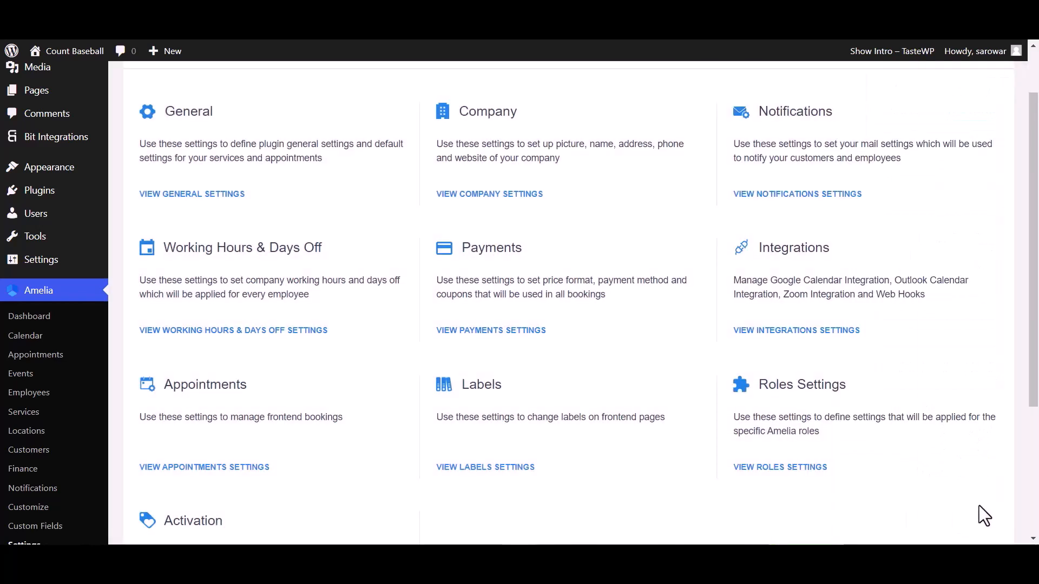
In Amelia's appointments, change the status of the October 20, 2023 11:30 am booking to Pending
{"action": "left_click", "coordinate": [38, 357]}
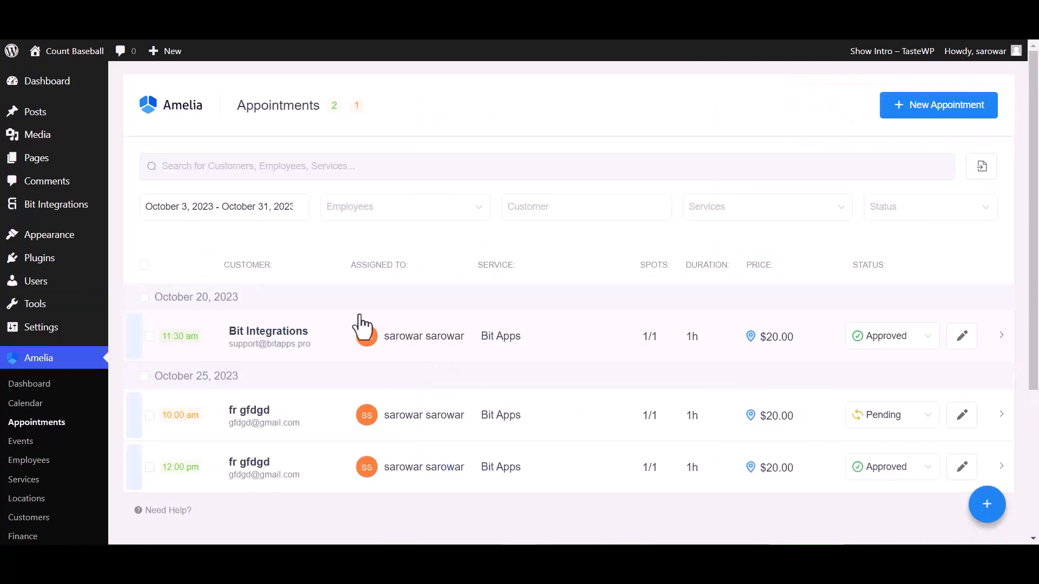
{"action": "left_click", "coordinate": [888, 337]}
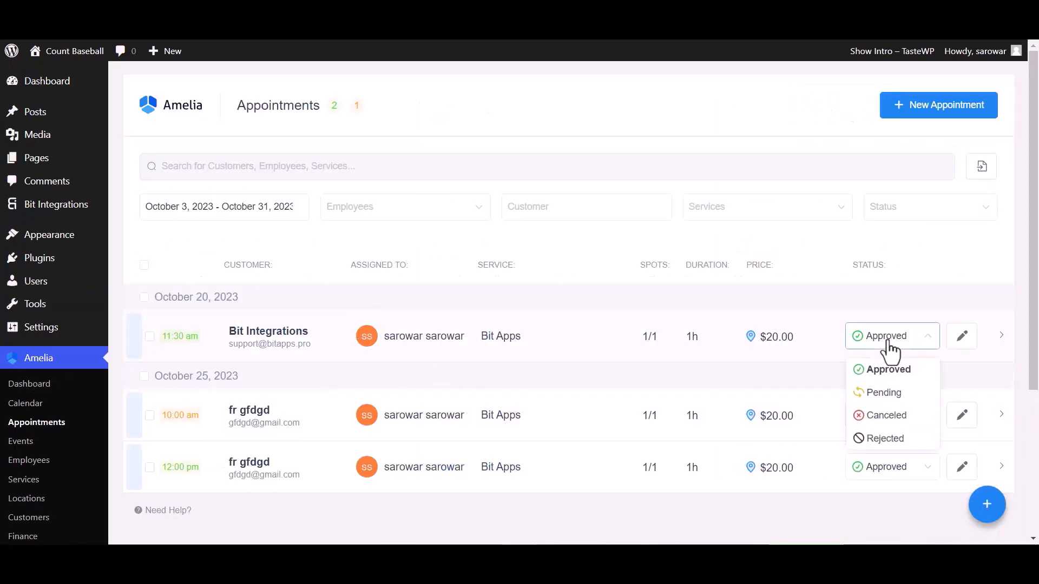
{"action": "left_click", "coordinate": [887, 394]}
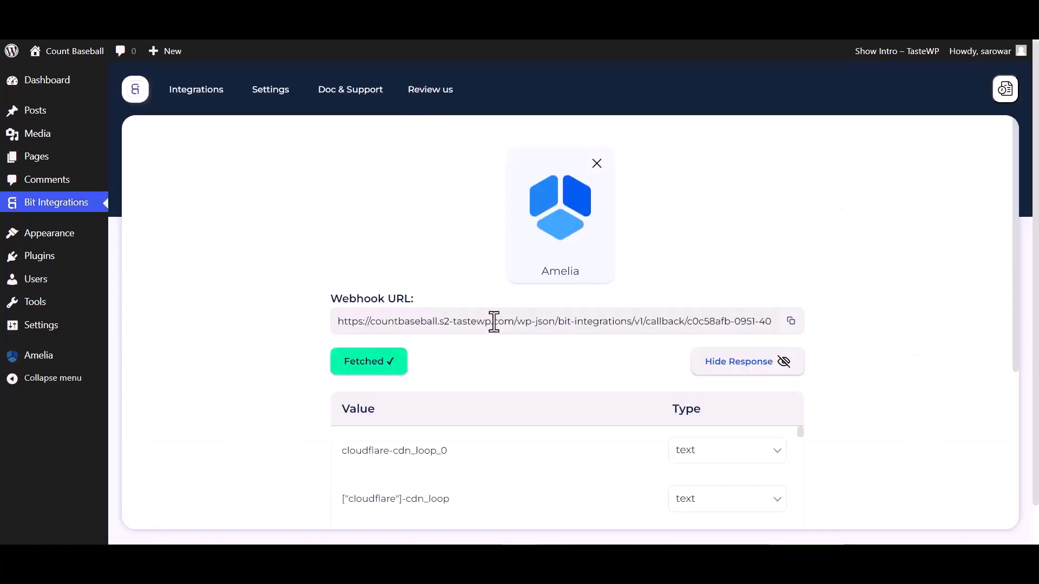
Back in Bit Integrations, proceed from the fetched Amelia response to setting the action, search for "google contacts" and choose Google Contacts
{"action": "scroll", "coordinate": [487, 325], "scroll_direction": "down", "scroll_amount": 5}
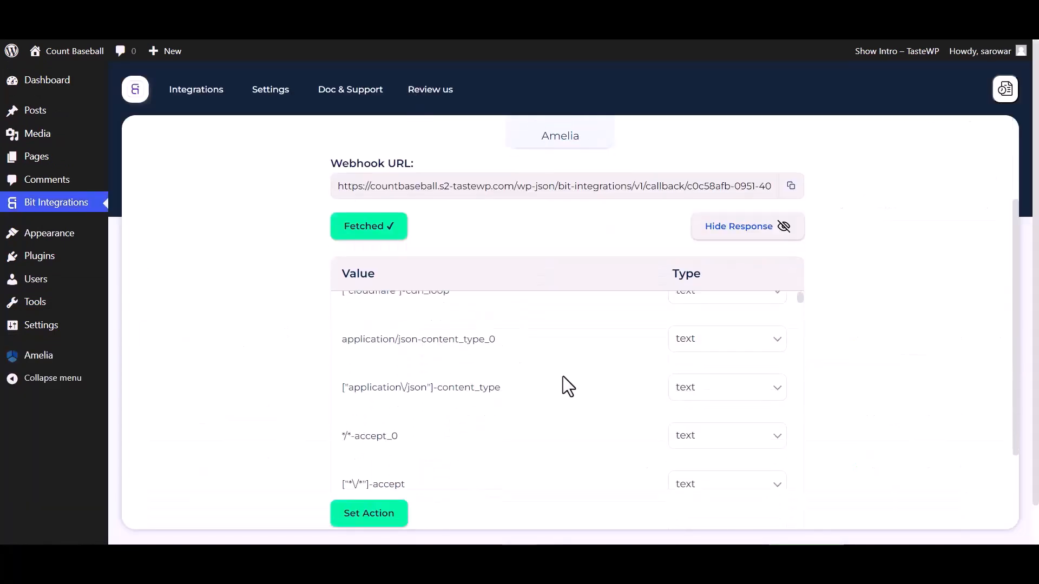
{"action": "scroll", "coordinate": [567, 386], "scroll_direction": "down", "scroll_amount": 10}
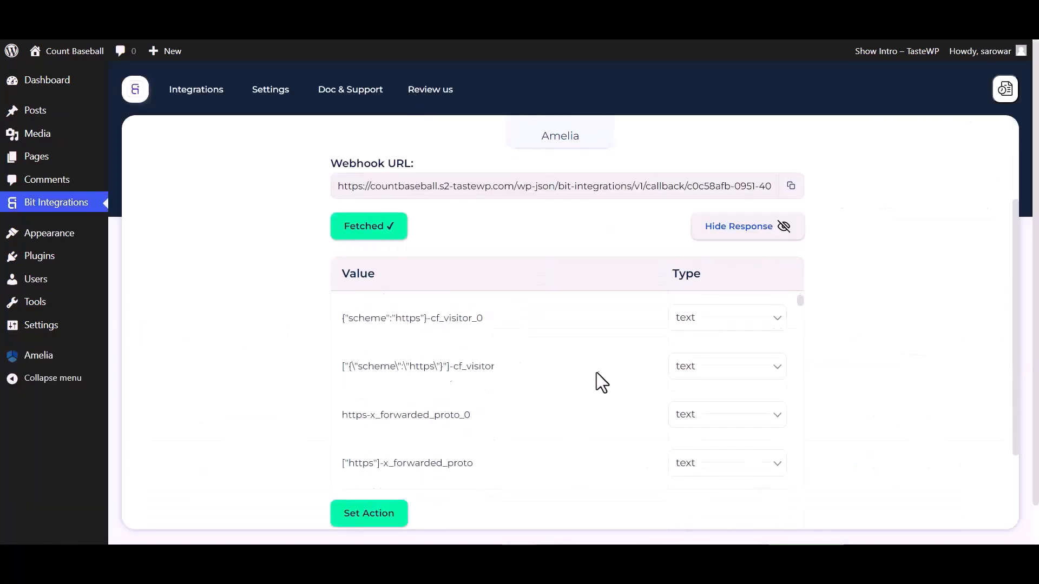
{"action": "left_click", "coordinate": [359, 520]}
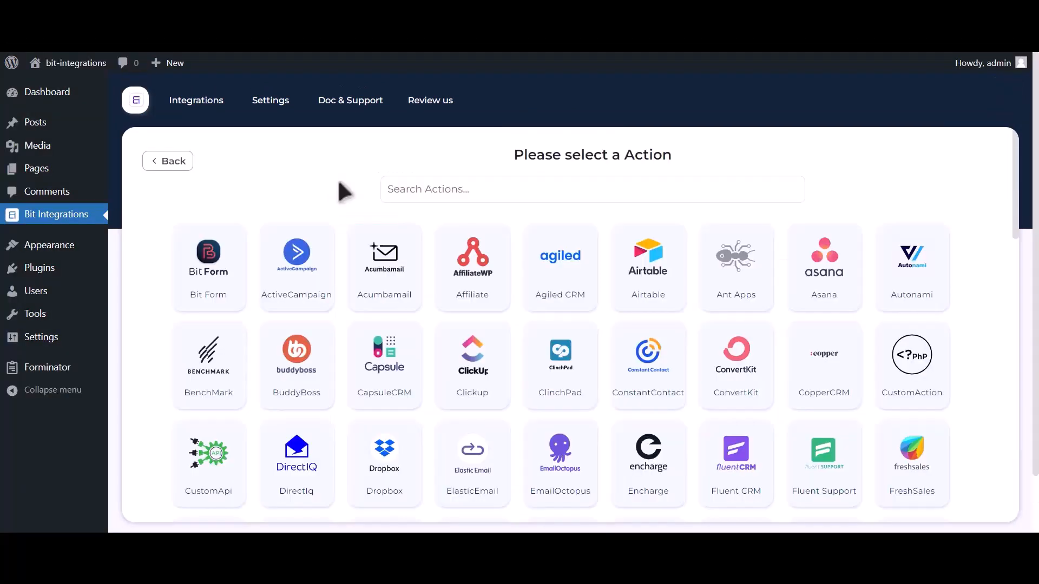
{"action": "left_click", "coordinate": [492, 188]}
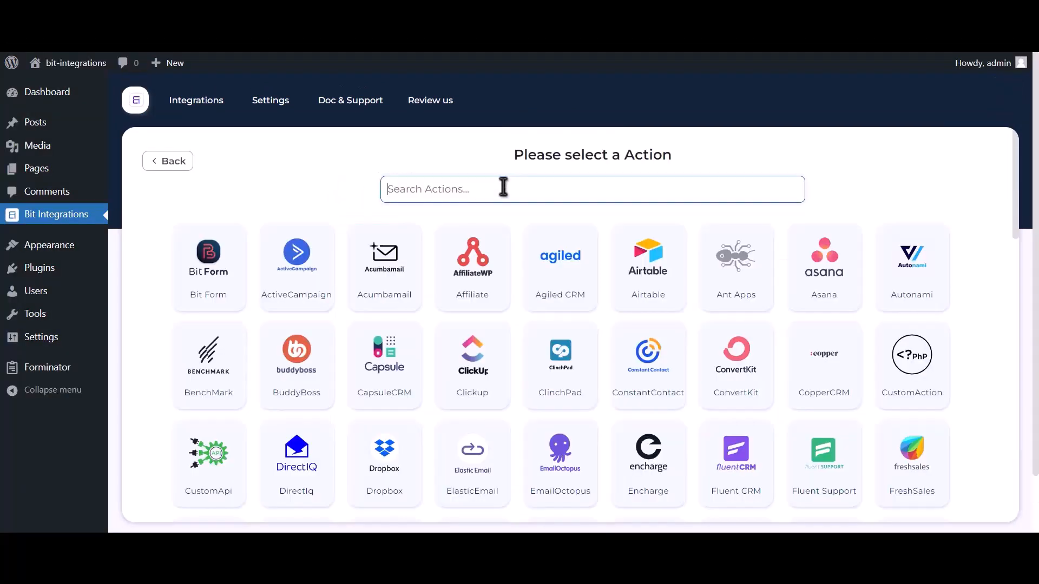
{"action": "type", "text": "google "}
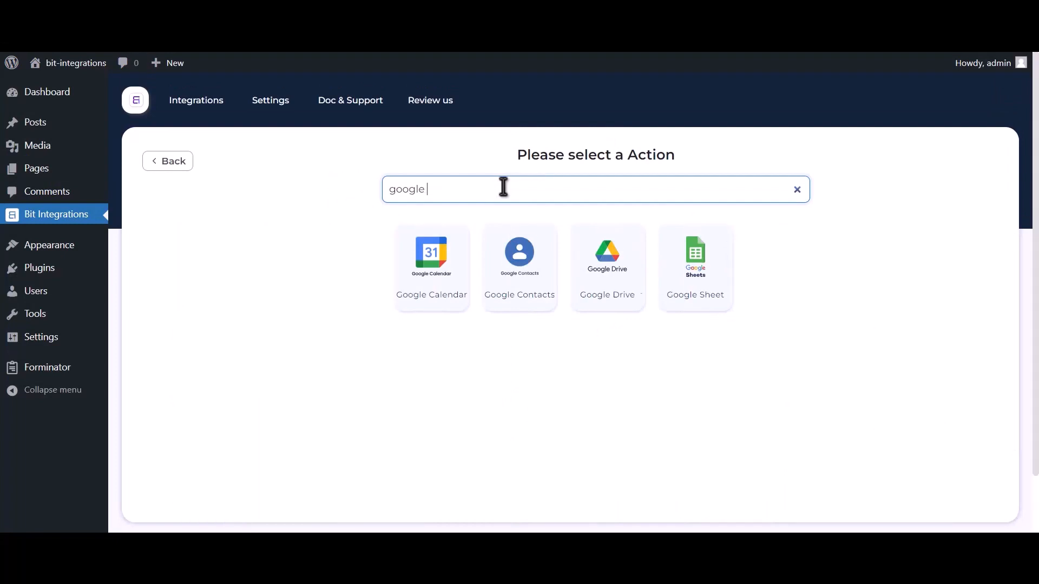
{"action": "type", "text": "contacts"}
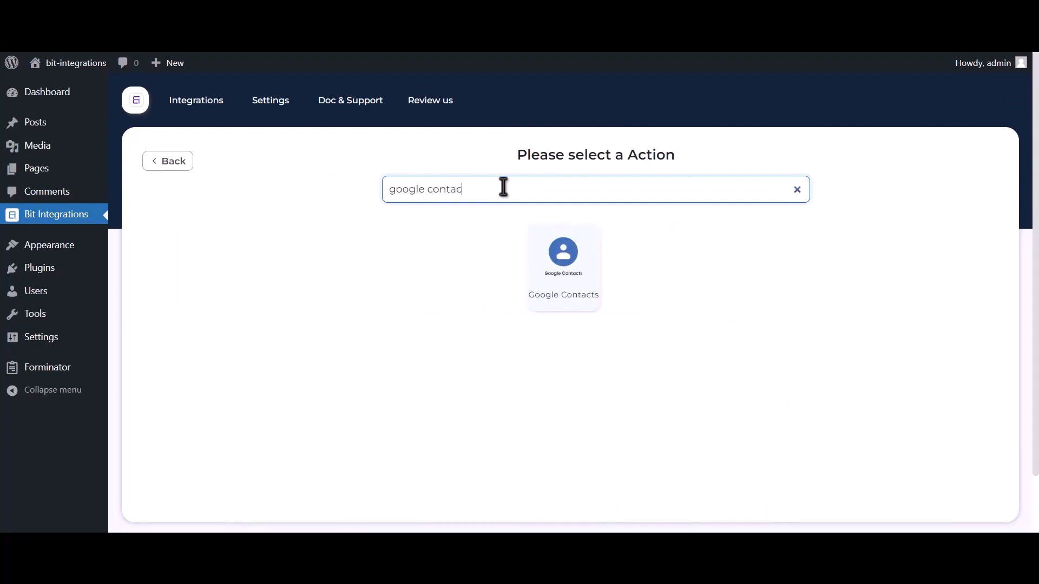
{"action": "left_click", "coordinate": [561, 269]}
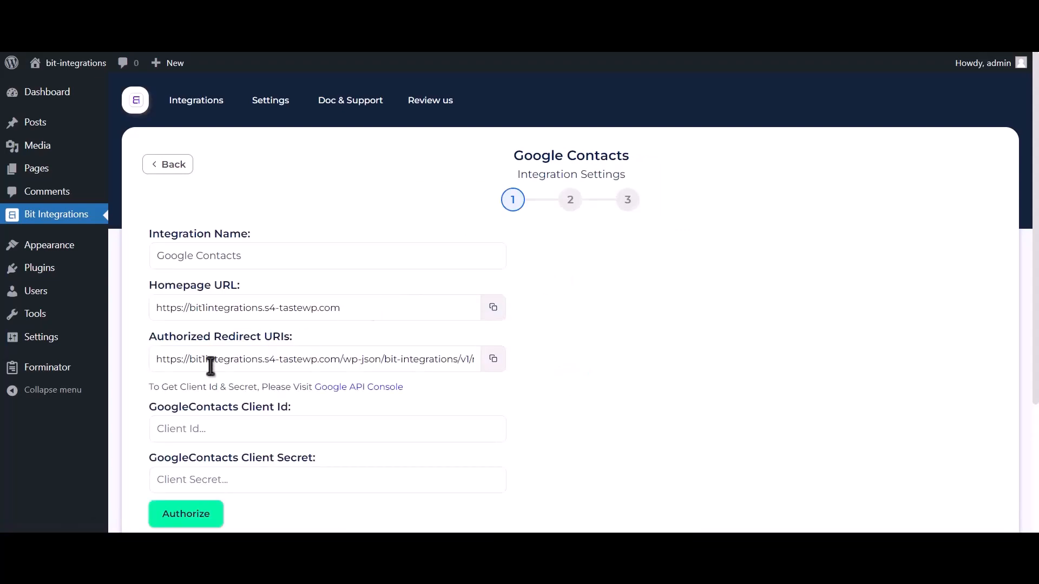
Open the Google API Console from the Google Contacts integration settings and create a project named "Bit Integrations"
{"action": "left_click_drag", "start_coordinate": [150, 387], "coordinate": [320, 390]}
{"action": "left_click", "coordinate": [368, 387]}
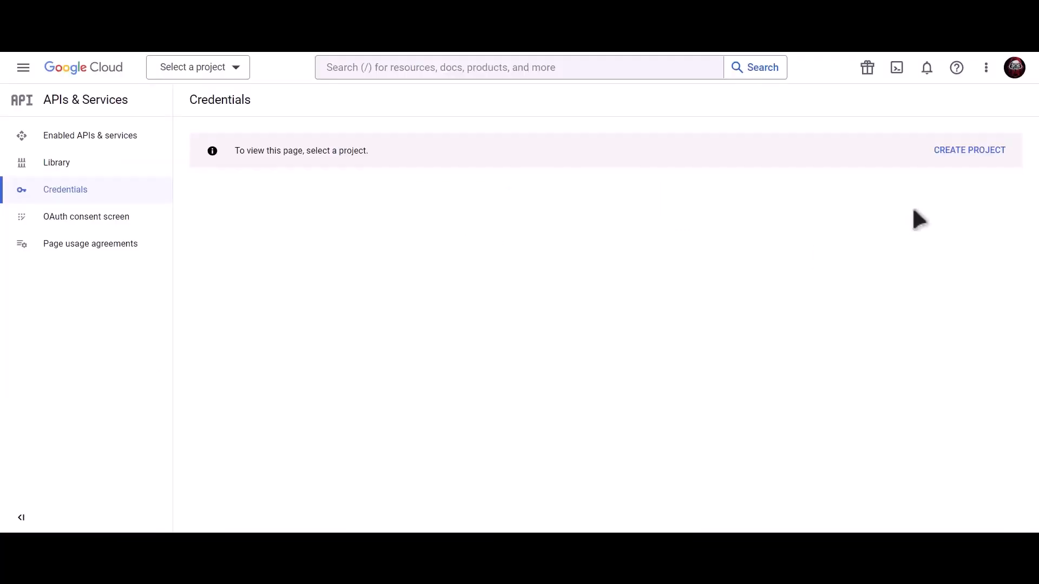
{"action": "left_click", "coordinate": [974, 155]}
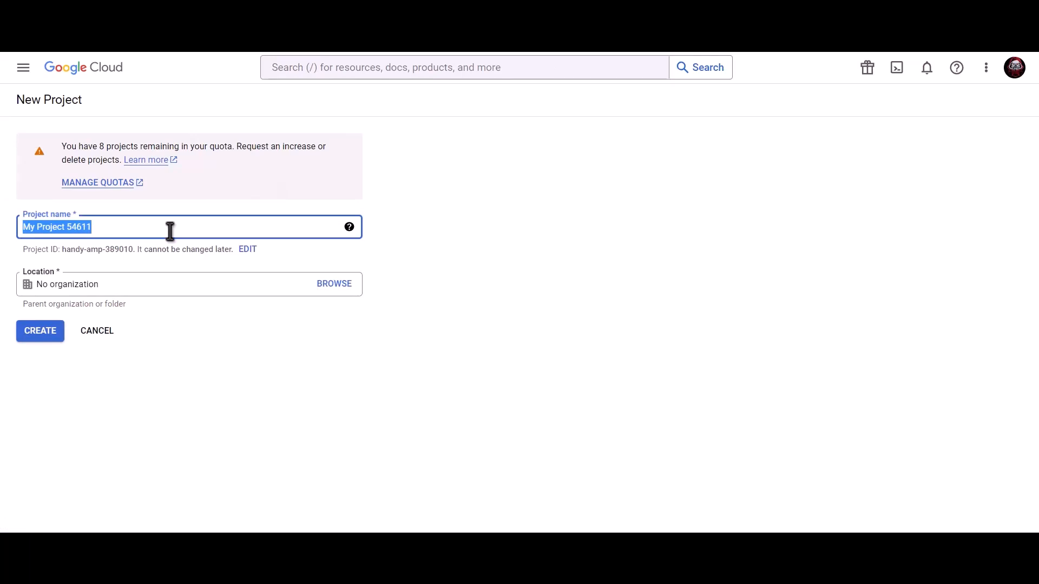
{"action": "type", "text": "Bit "}
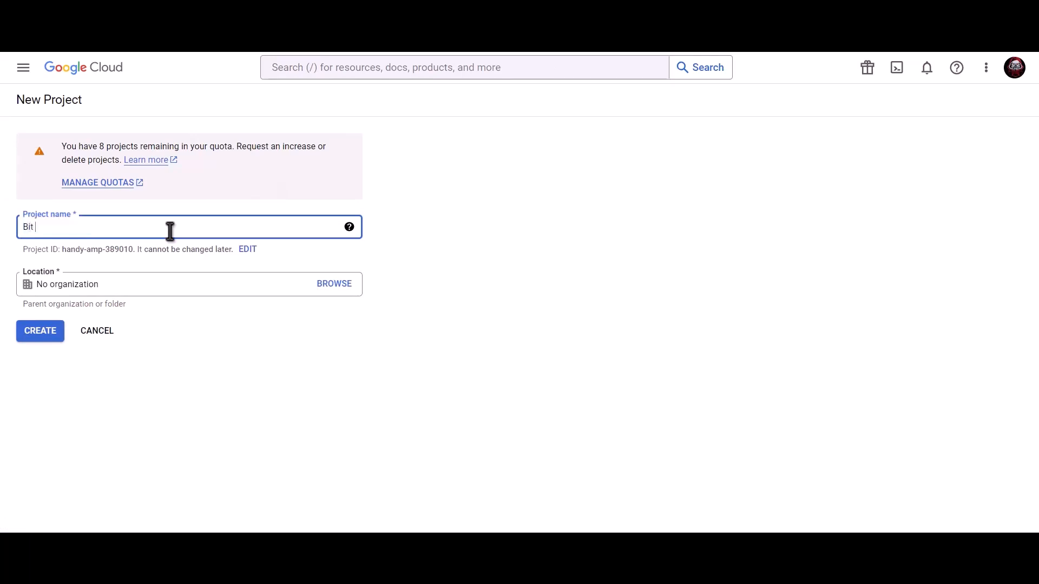
{"action": "type", "text": "Integrations"}
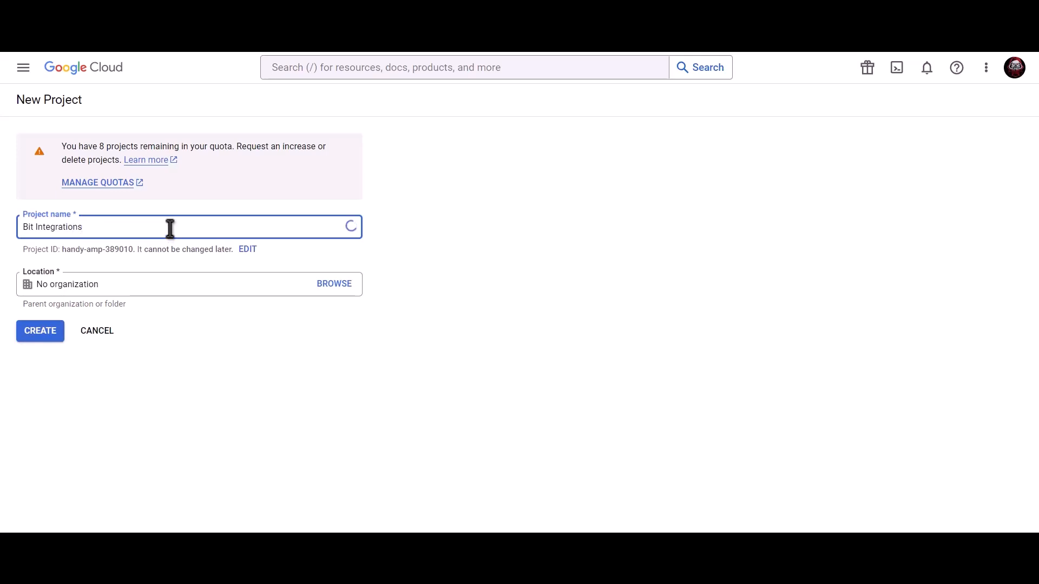
{"action": "left_click", "coordinate": [42, 332]}
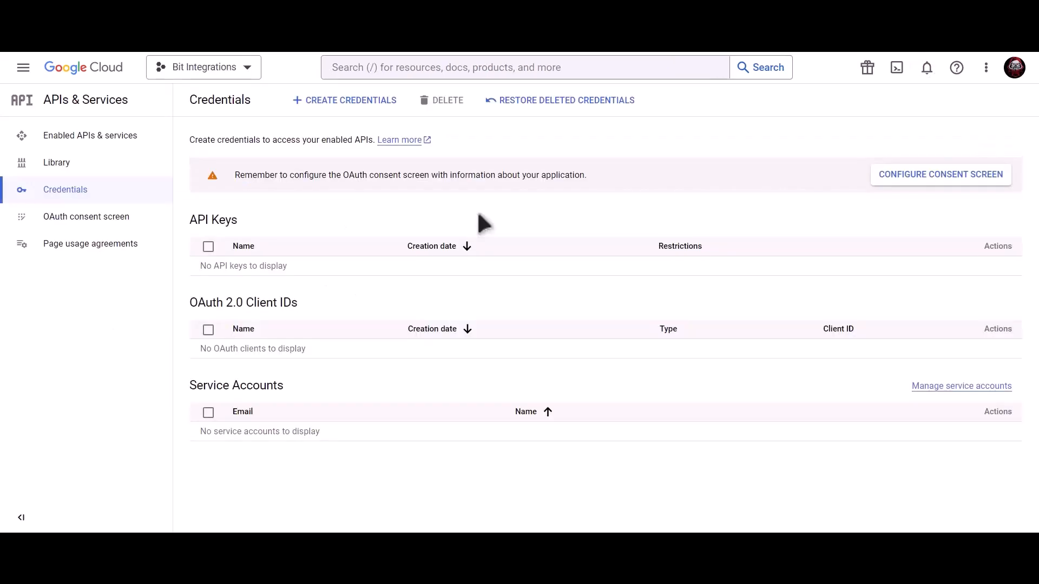
Search Google Cloud for "Google contacts api" and open the Contacts API product page
{"action": "left_click", "coordinate": [478, 67]}
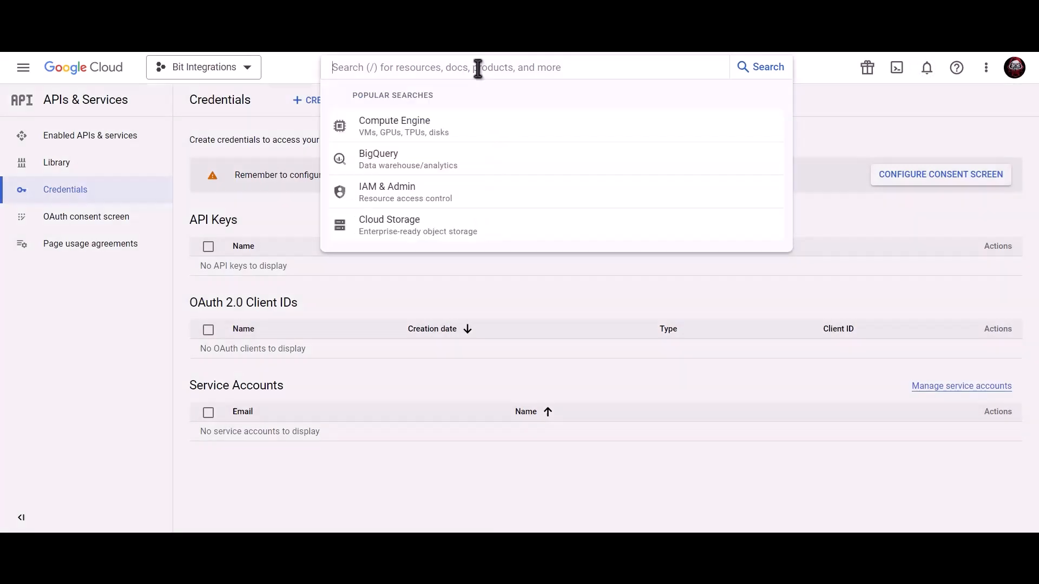
{"action": "type", "text": "Go"}
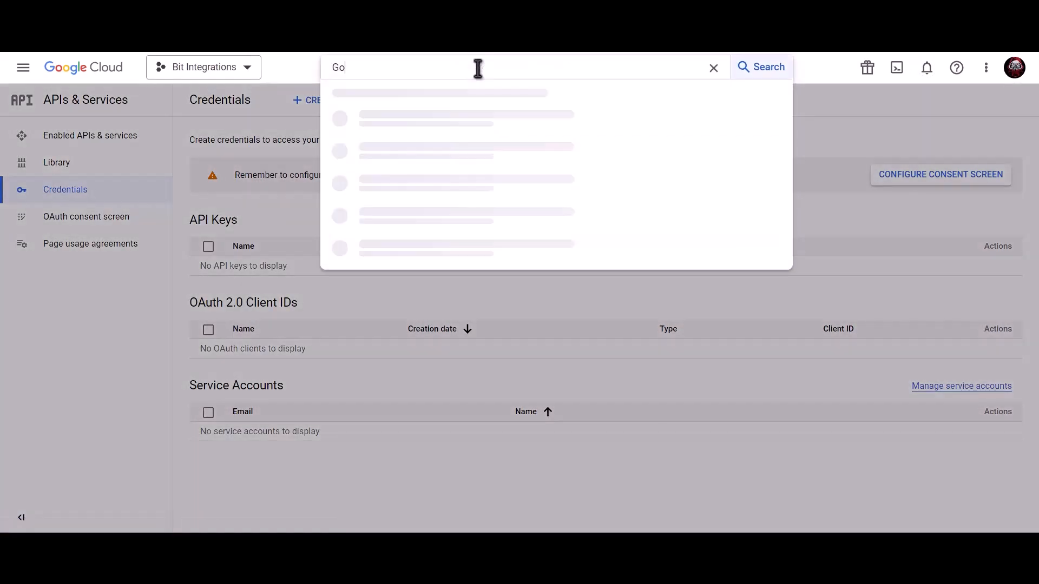
{"action": "type", "text": "ogle contacts api"}
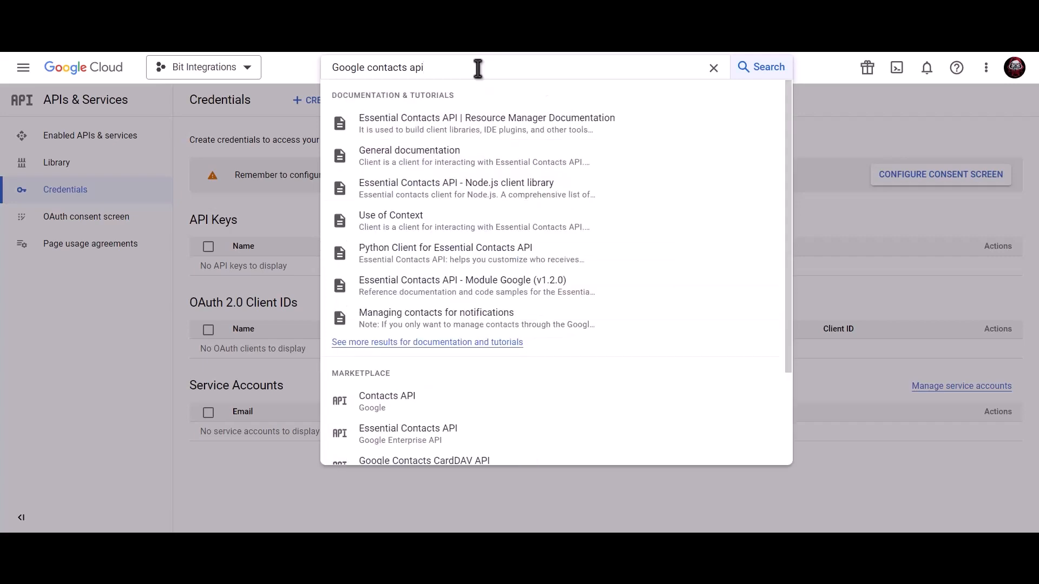
{"action": "left_click", "coordinate": [424, 407]}
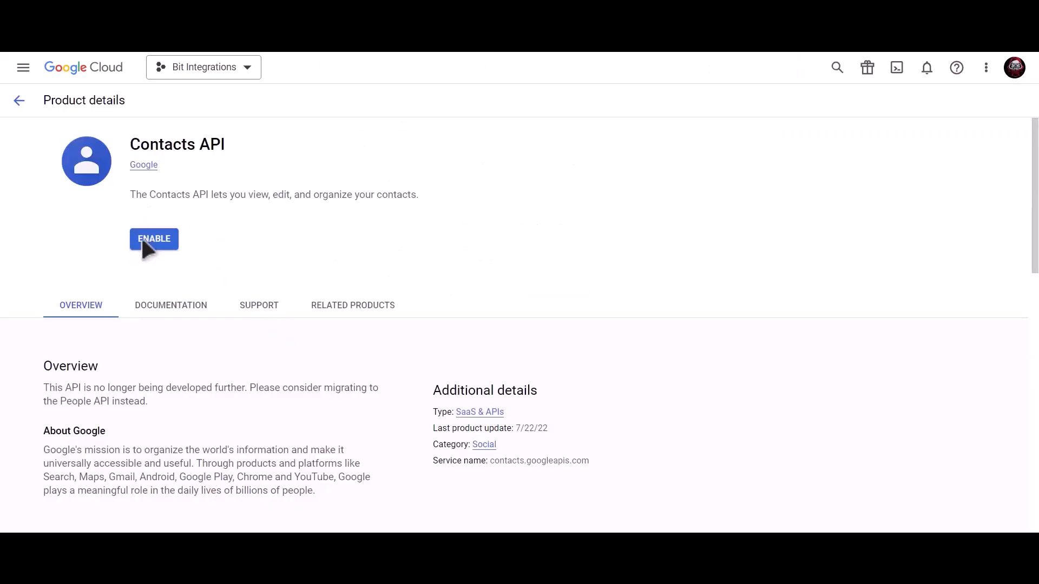
Enable the Contacts API, and search Google Cloud for "google people api" to enable the Google People API as well
{"action": "left_click", "coordinate": [154, 244]}
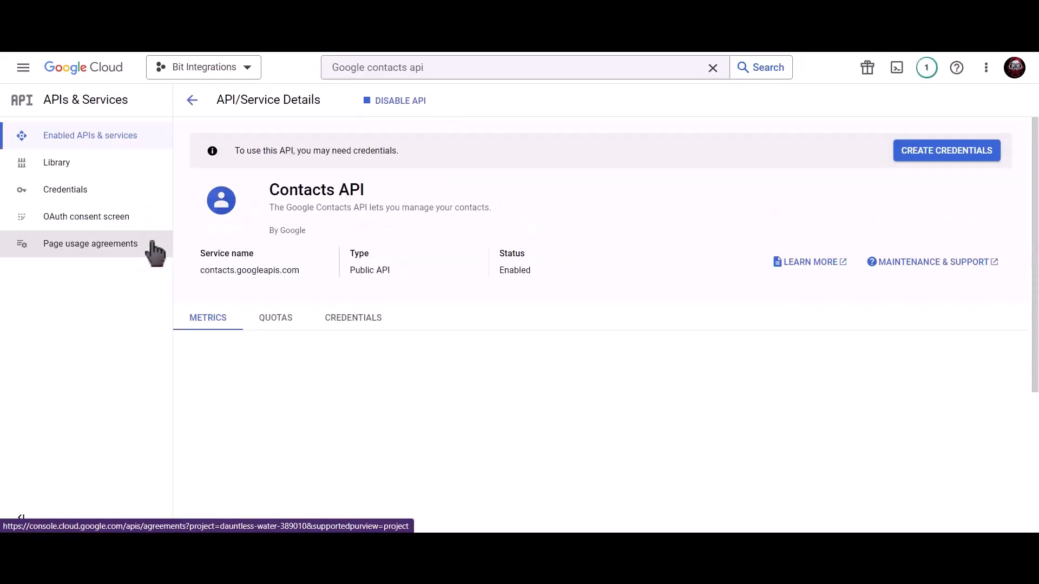
{"action": "left_click", "coordinate": [455, 70]}
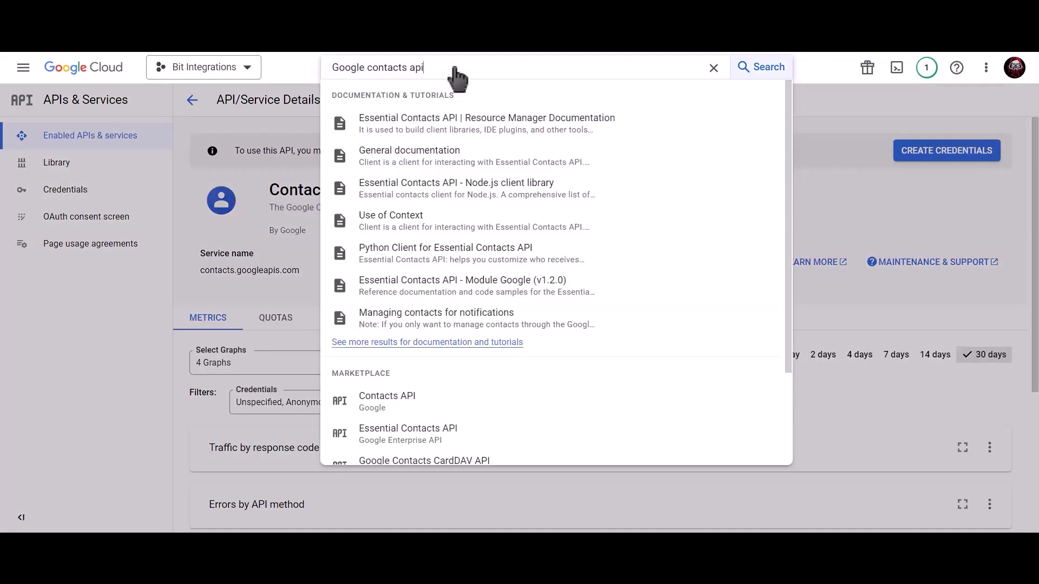
{"action": "left_click_drag", "start_coordinate": [455, 66], "coordinate": [322, 70]}
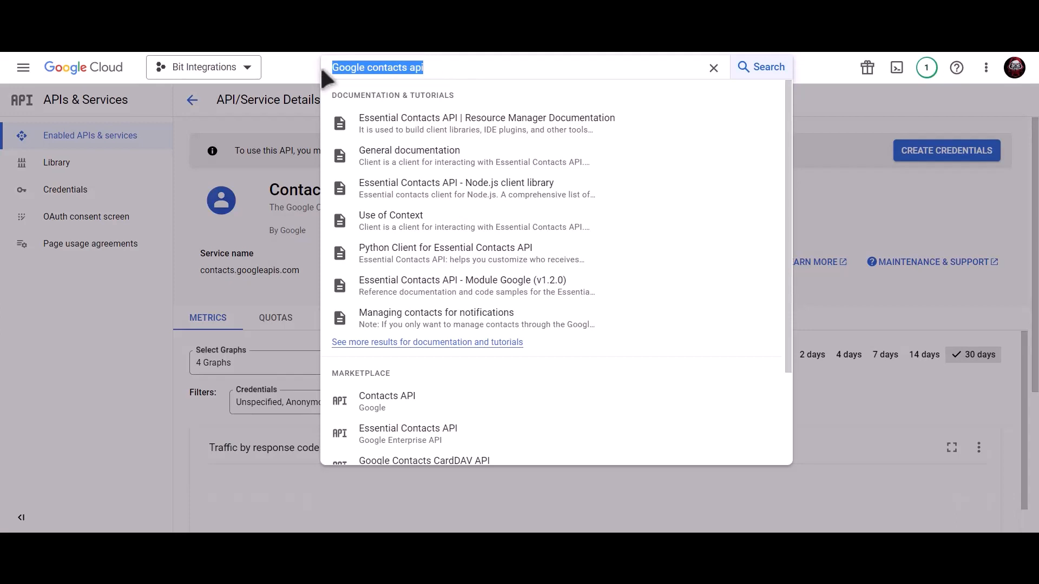
{"action": "type", "text": "google"}
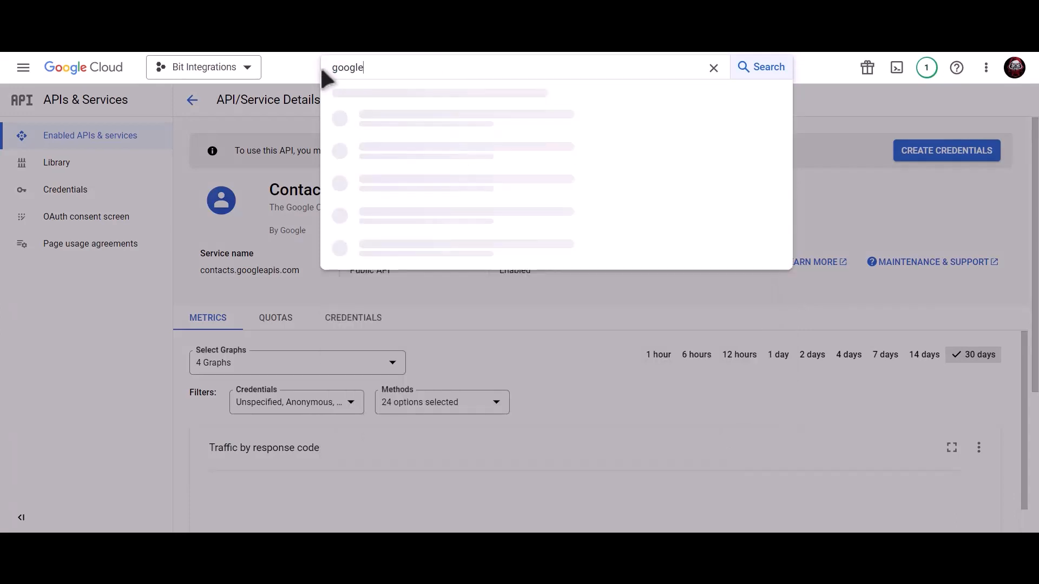
{"action": "type", "text": " people api"}
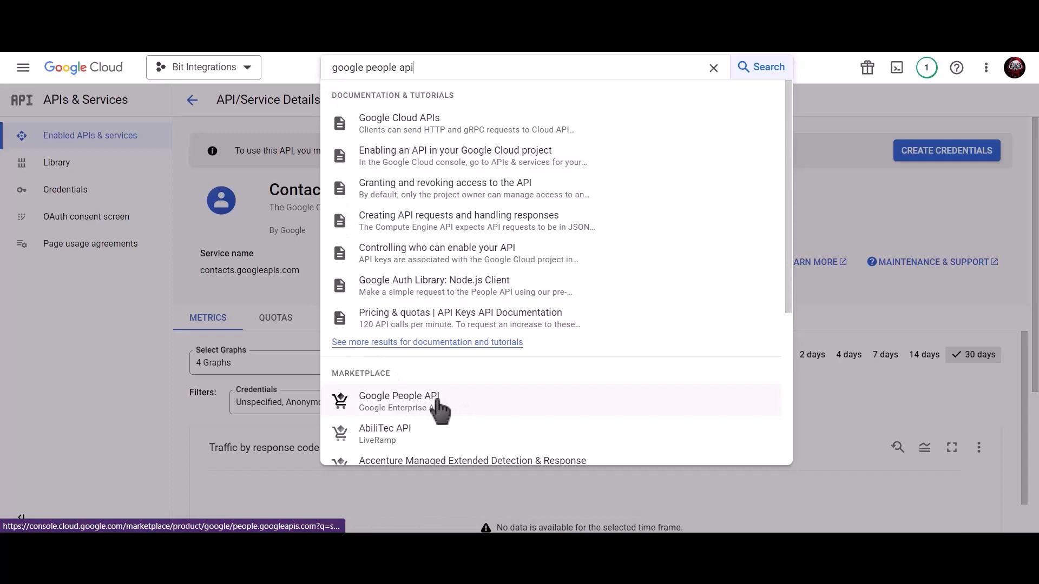
{"action": "left_click", "coordinate": [440, 403]}
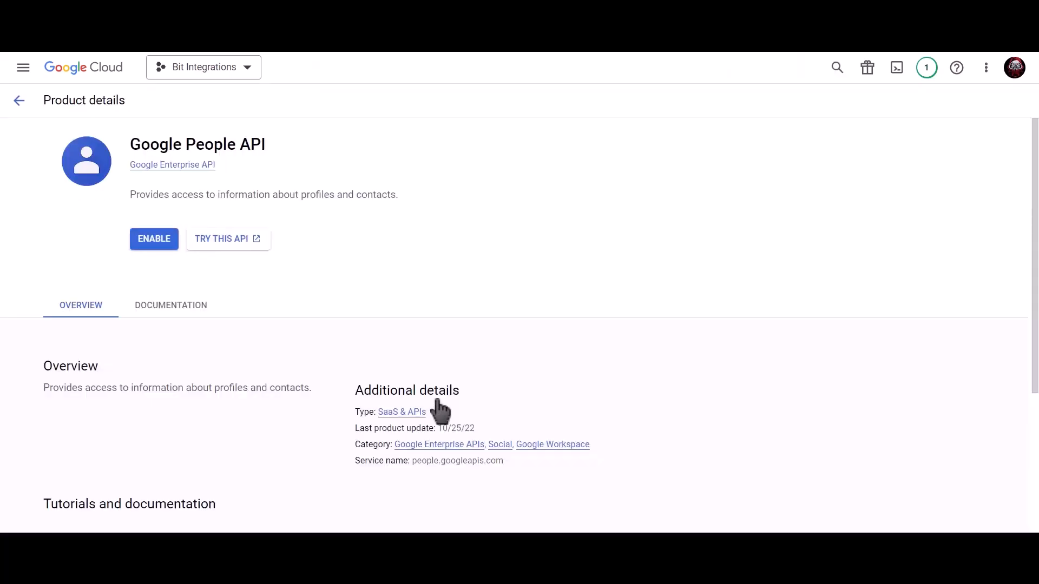
{"action": "left_click", "coordinate": [147, 252]}
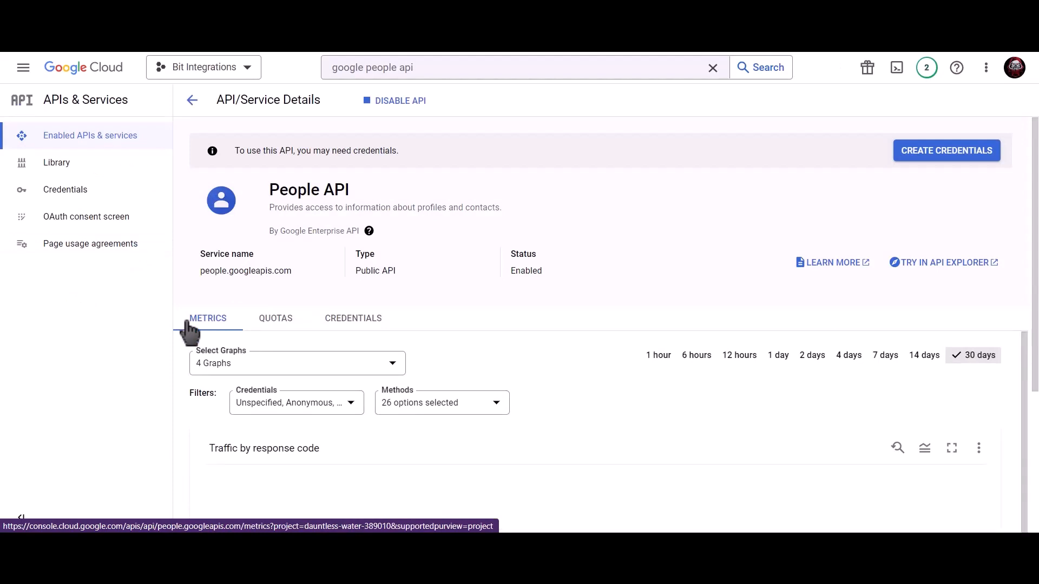
From the project's credentials, start configuring the OAuth consent screen and create it with the External user type
{"action": "left_click", "coordinate": [107, 192]}
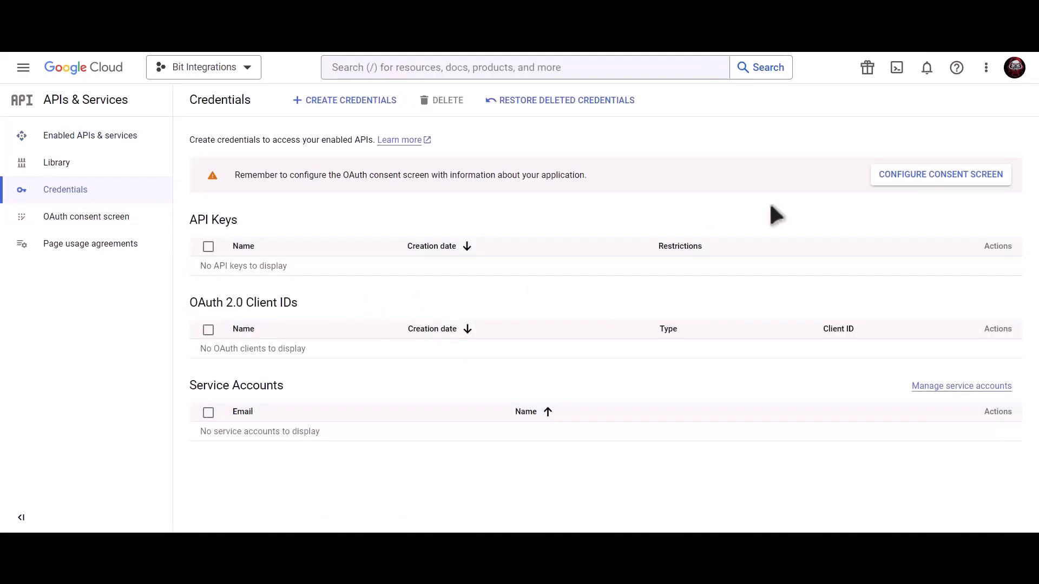
{"action": "left_click", "coordinate": [900, 173]}
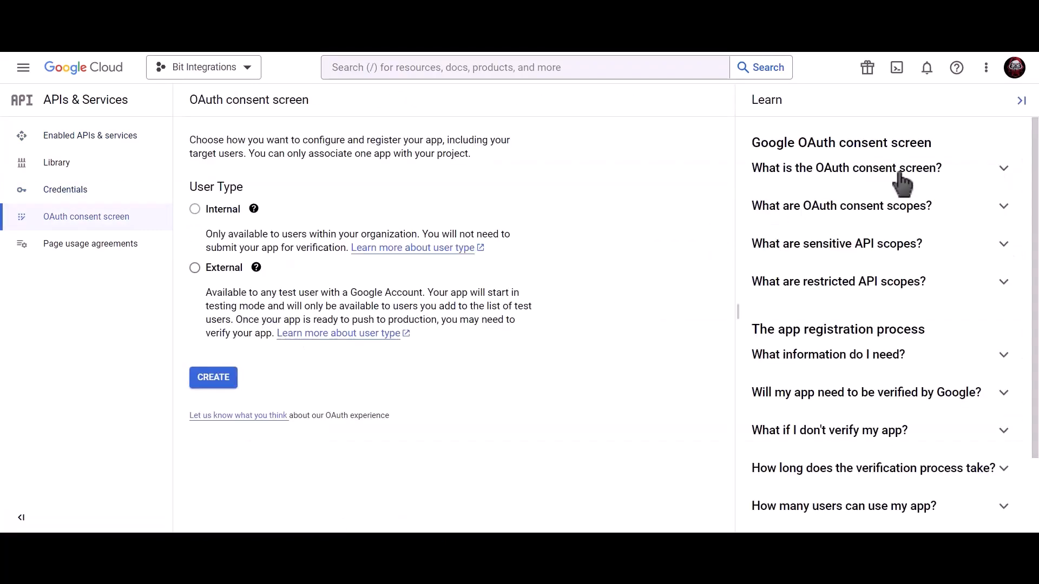
{"action": "left_click", "coordinate": [195, 268]}
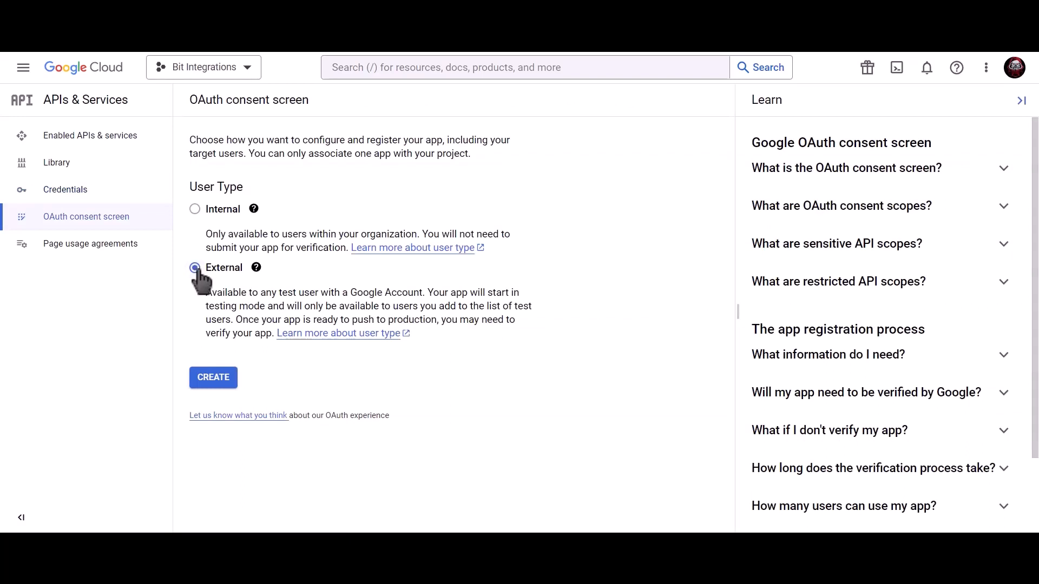
{"action": "left_click", "coordinate": [217, 385]}
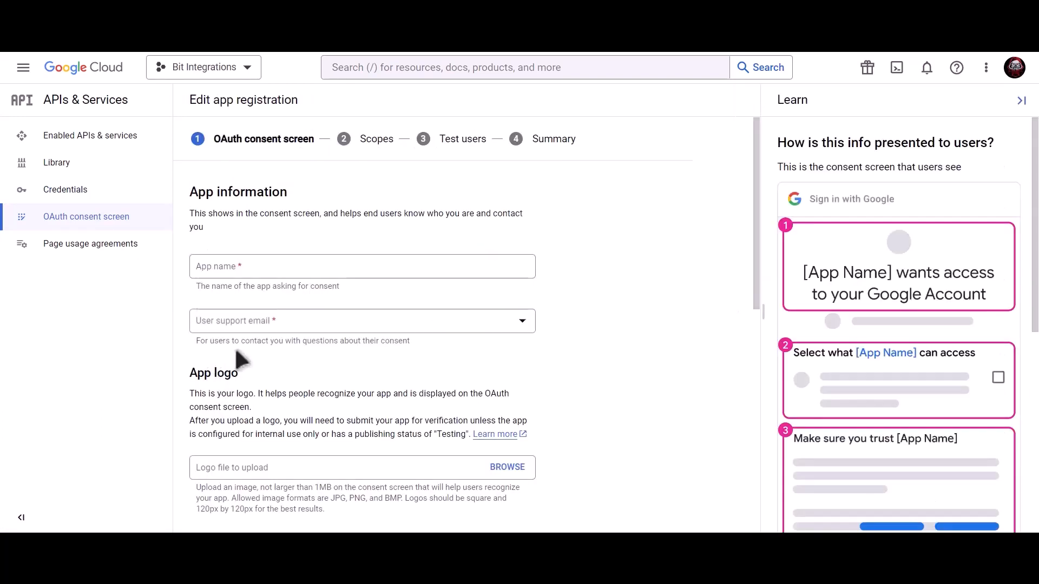
Fill in the app registration with app name "Bit Integrations", the user support email and the developer contact email, and save it
{"action": "left_click", "coordinate": [283, 269]}
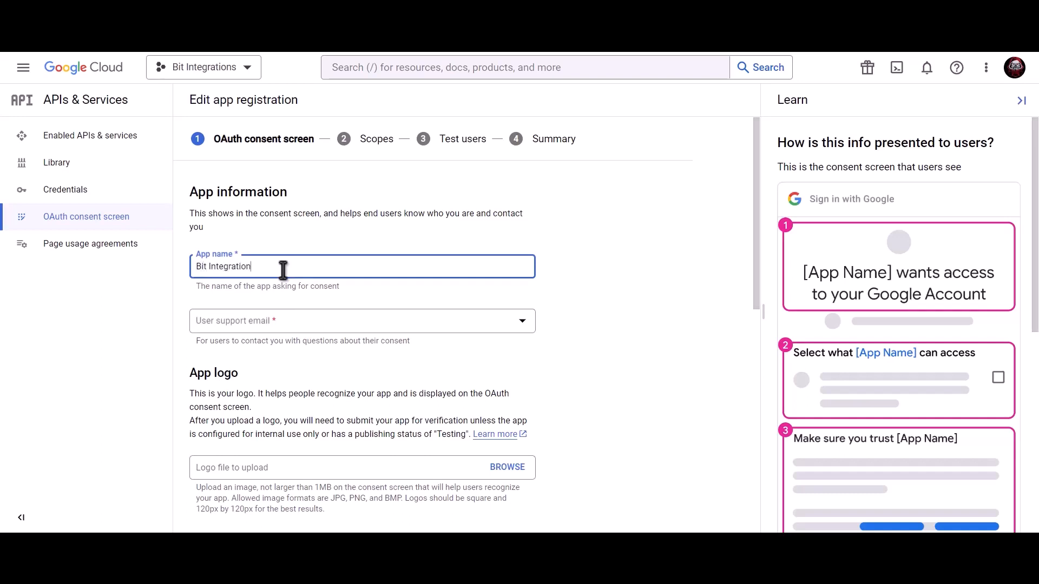
{"action": "left_click", "coordinate": [282, 327]}
{"action": "left_click", "coordinate": [287, 335]}
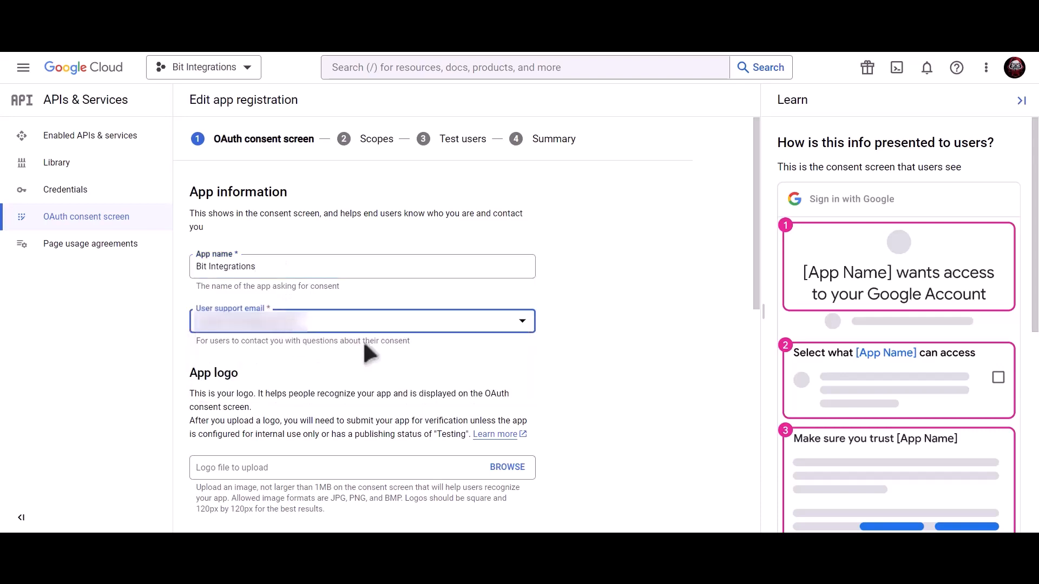
{"action": "scroll", "coordinate": [362, 340], "scroll_direction": "down", "scroll_amount": 10}
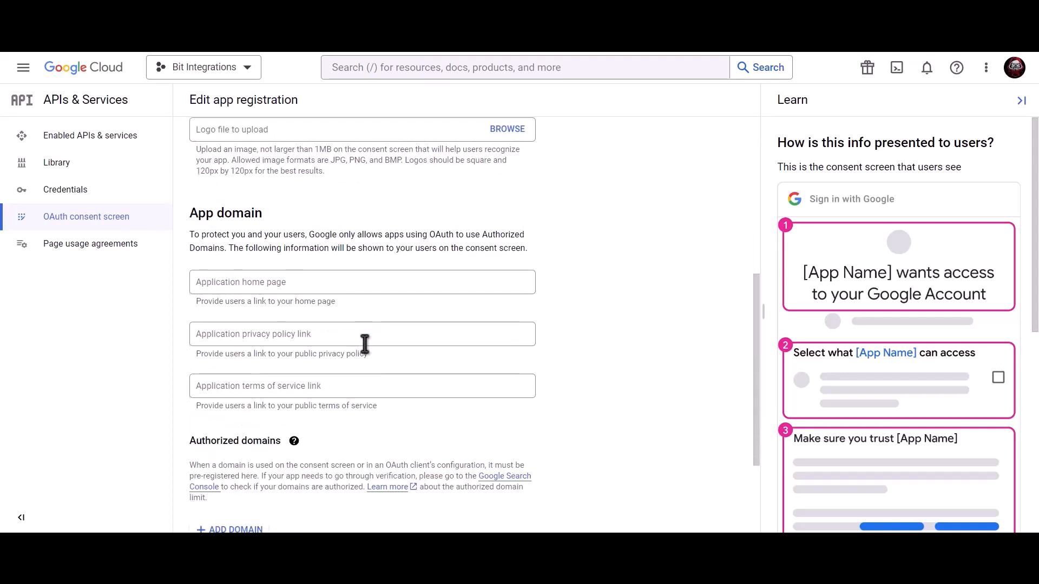
{"action": "left_click", "coordinate": [297, 450]}
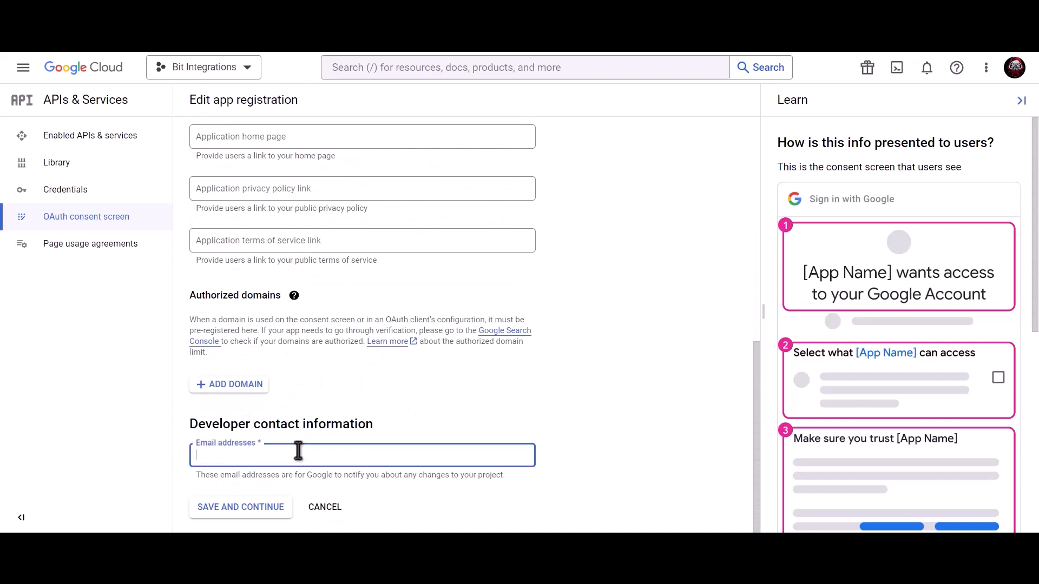
{"action": "key", "text": "ctrl+v"}
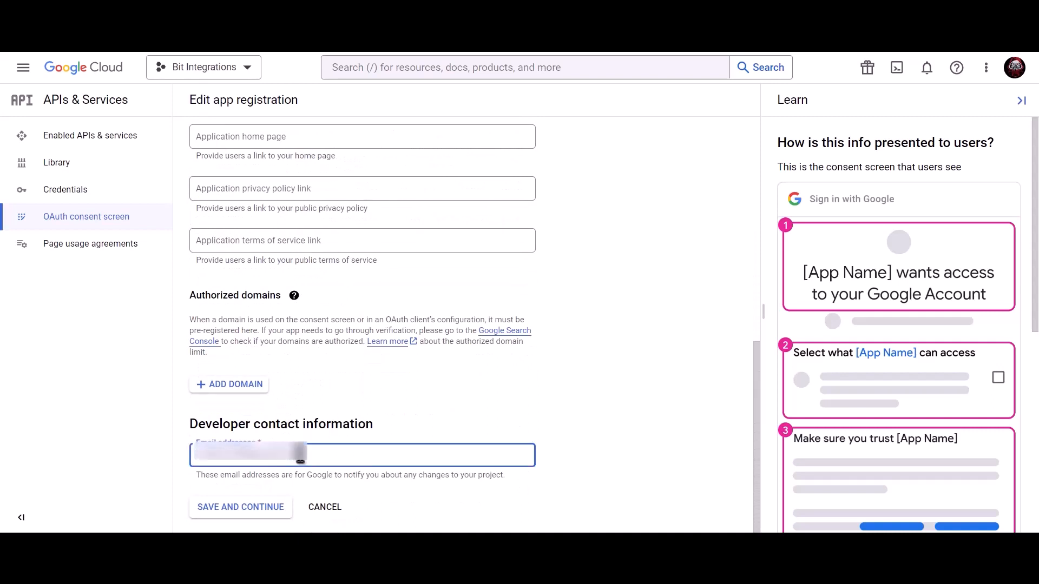
{"action": "left_click", "coordinate": [252, 514]}
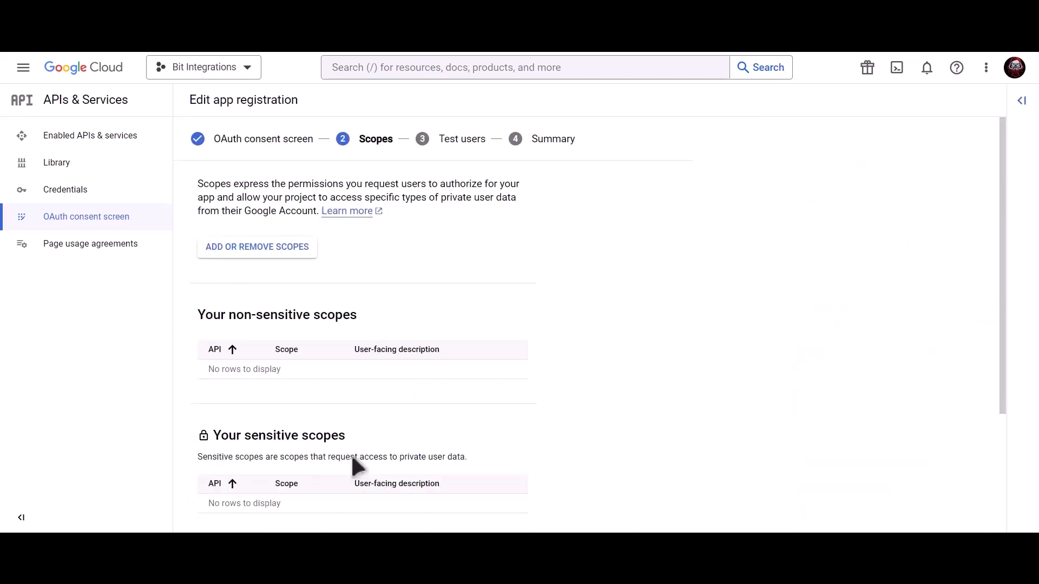
Continue through the Scopes and Test users stages without adding entries and return to the OAuth consent screen dashboard
{"action": "scroll", "coordinate": [352, 456], "scroll_direction": "down", "scroll_amount": 3}
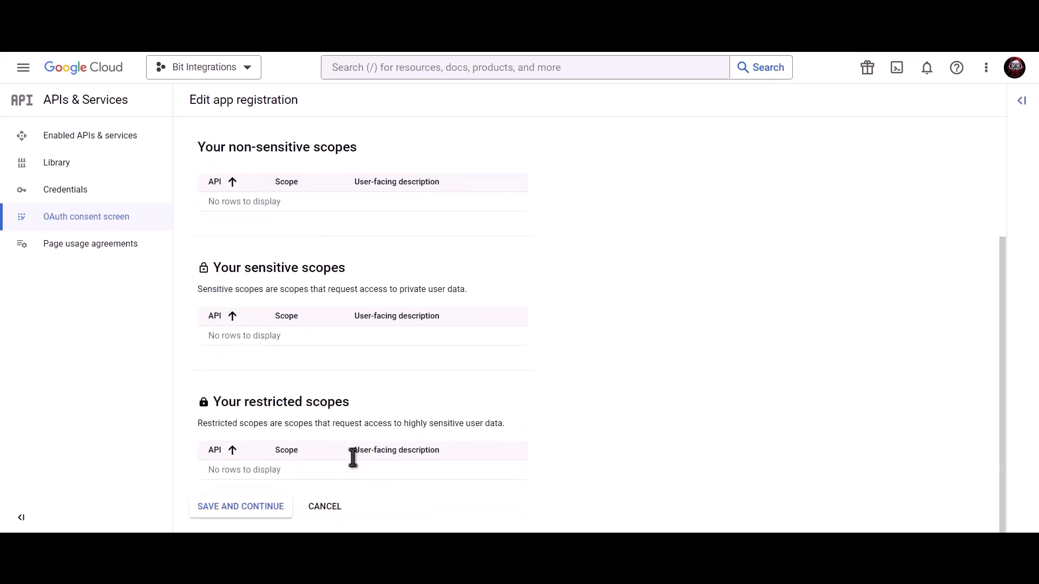
{"action": "left_click", "coordinate": [239, 509]}
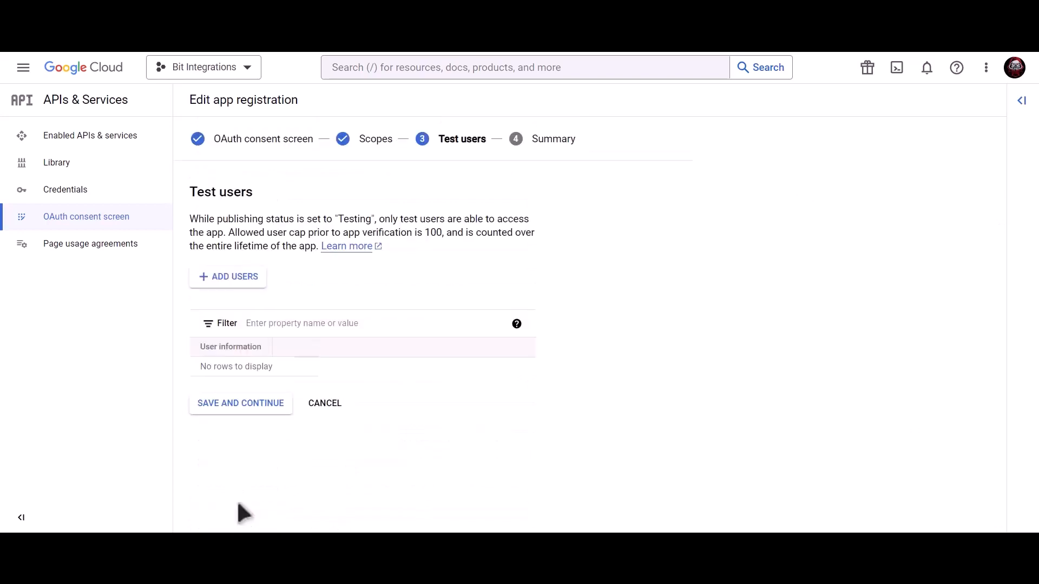
{"action": "left_click", "coordinate": [263, 416]}
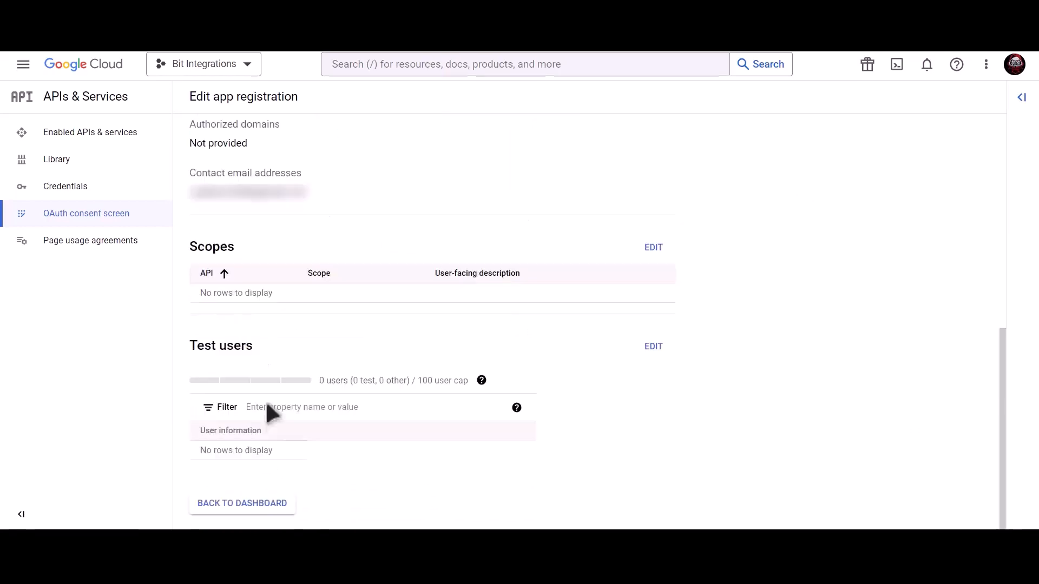
{"action": "left_click", "coordinate": [254, 507]}
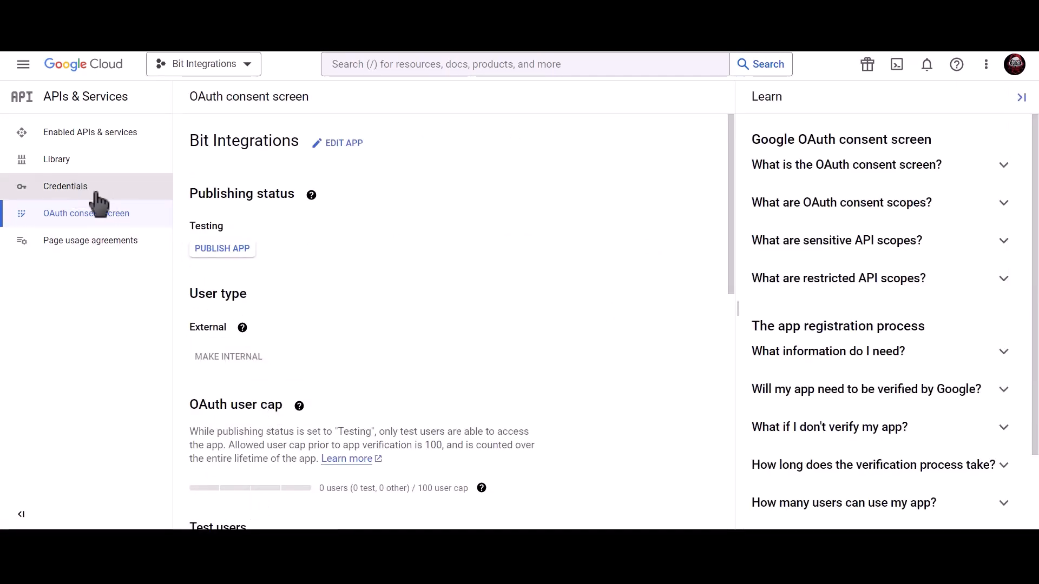
Start a new OAuth client ID credential with application type Web application and name it "Bit Integrations"
{"action": "left_click", "coordinate": [136, 195]}
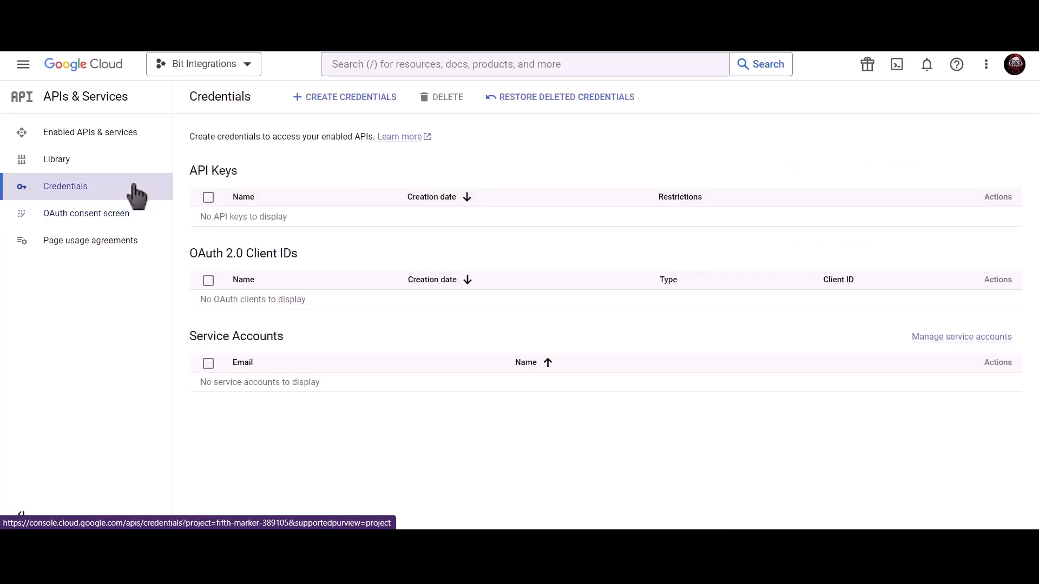
{"action": "left_click", "coordinate": [351, 102]}
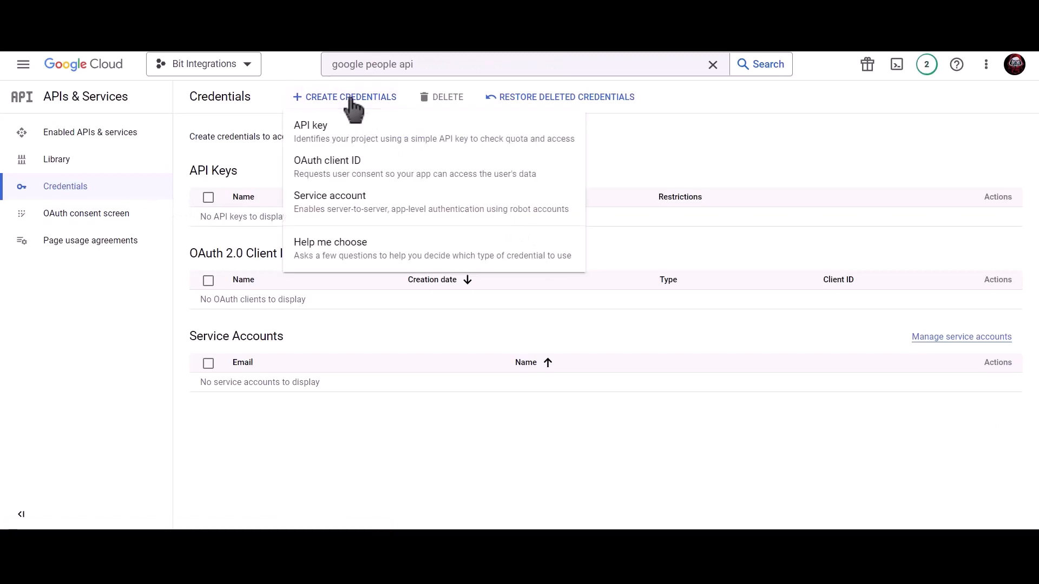
{"action": "left_click", "coordinate": [433, 180]}
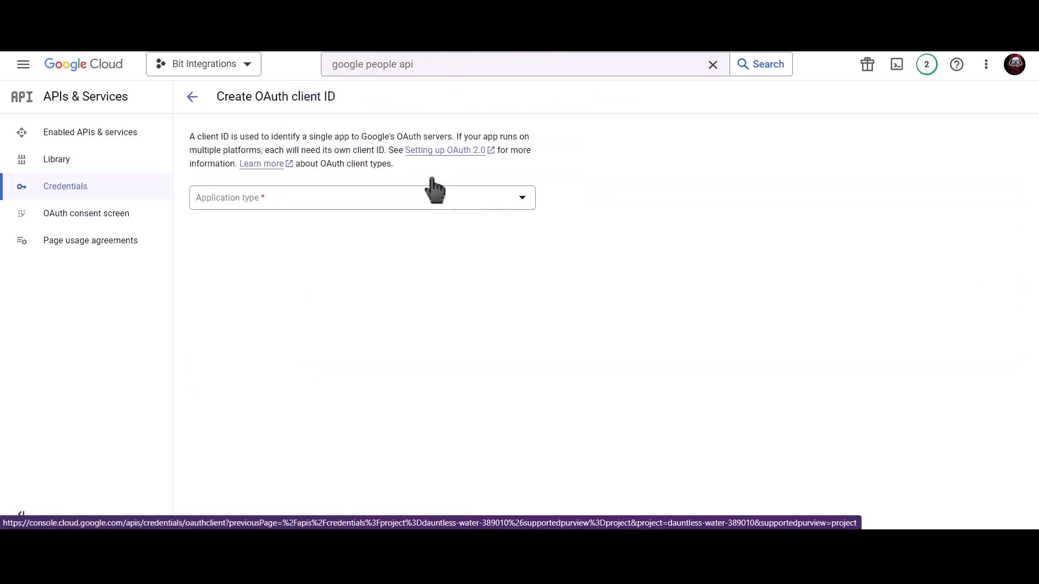
{"action": "left_click", "coordinate": [319, 199]}
{"action": "left_click", "coordinate": [274, 211]}
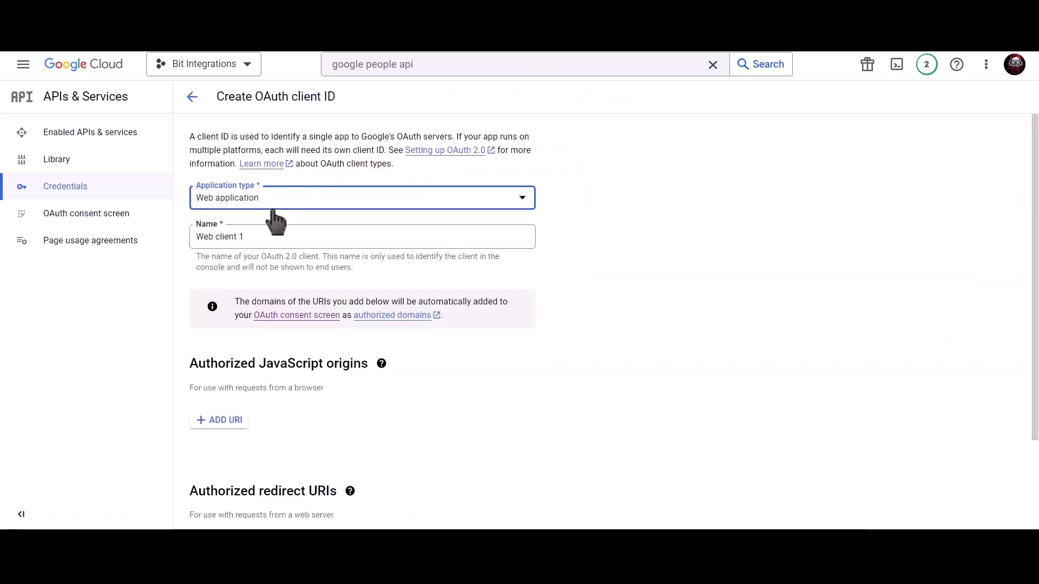
{"action": "left_click", "coordinate": [270, 232]}
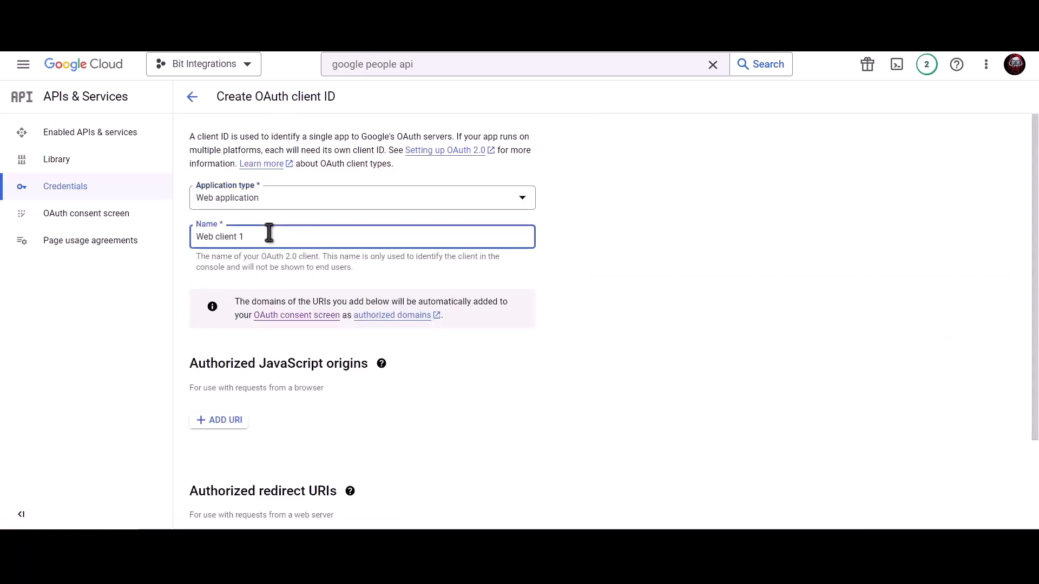
{"action": "triple_click", "coordinate": [307, 235]}
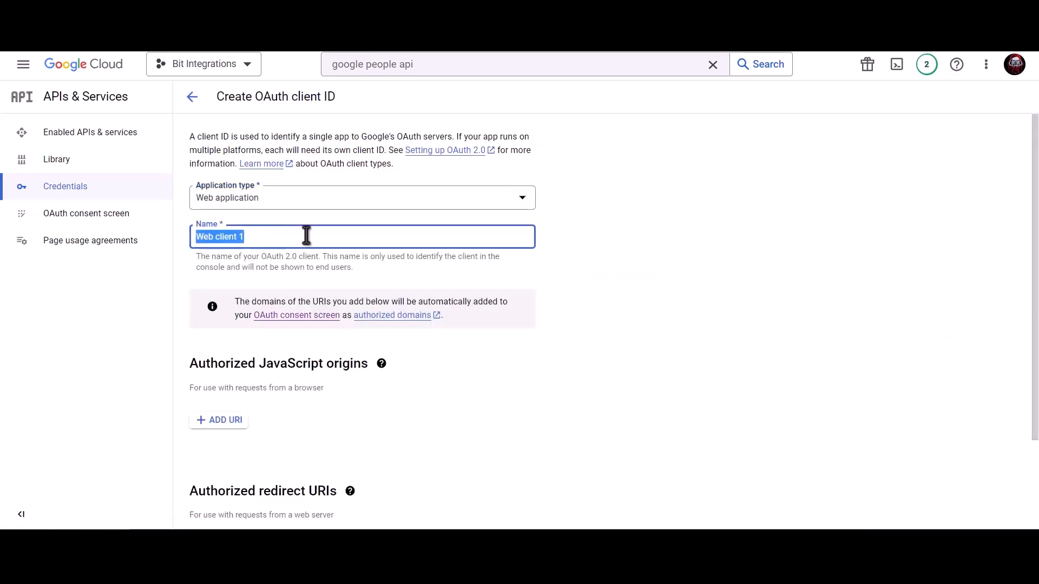
{"action": "type", "text": "Bit I"}
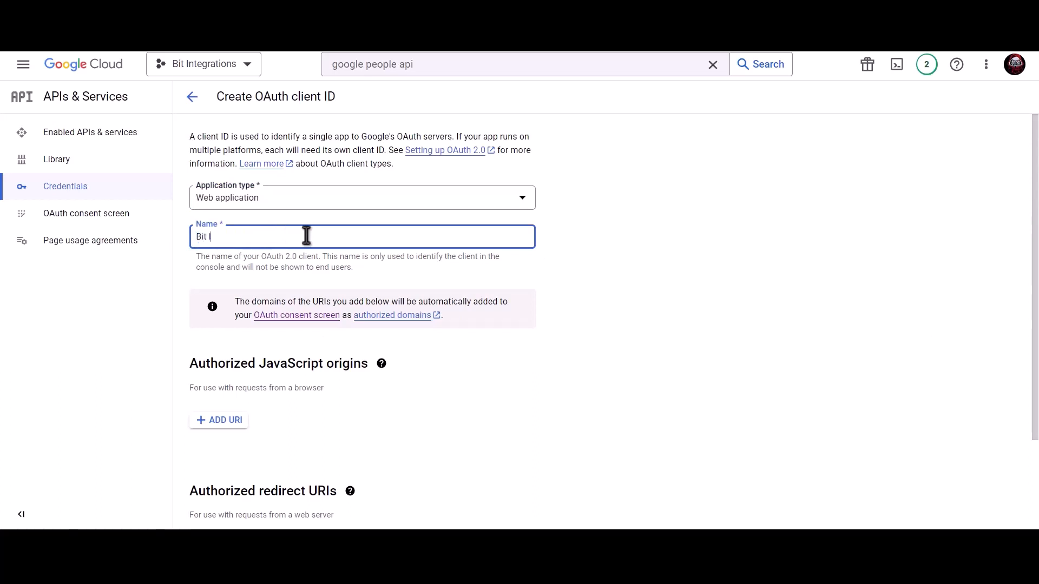
{"action": "type", "text": "ntegrations"}
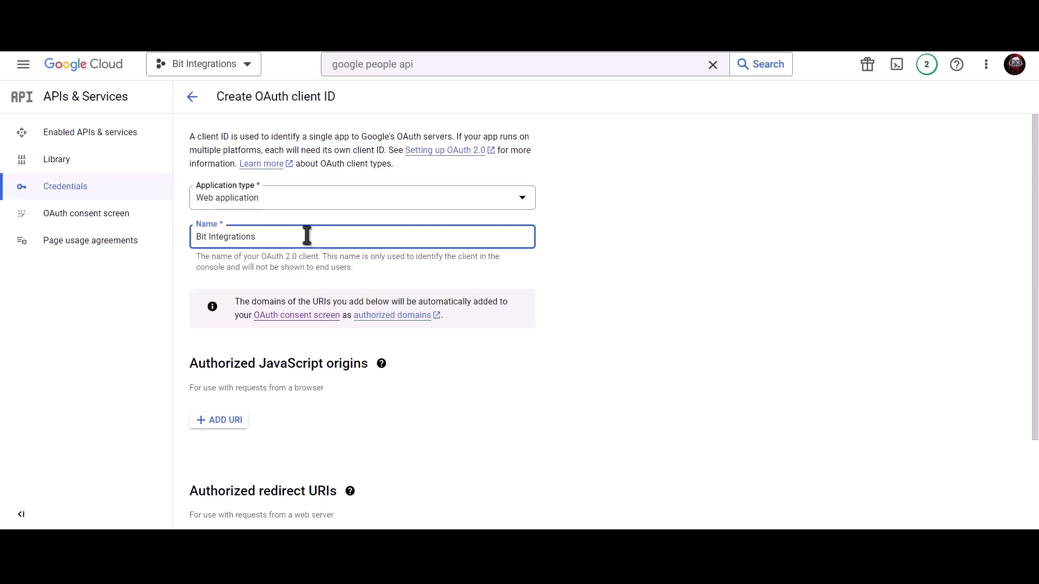
Copy the Homepage URL from the Bit Integrations Google Contacts settings and add it to the OAuth client's authorized JavaScript origins
{"action": "scroll", "coordinate": [307, 236], "scroll_direction": "down", "scroll_amount": 2}
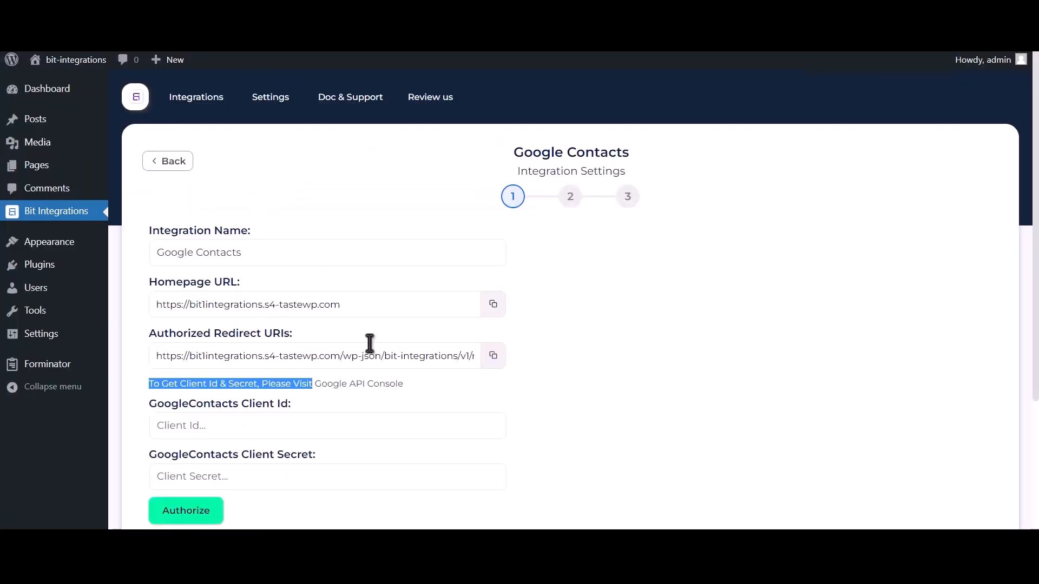
{"action": "left_click", "coordinate": [493, 313]}
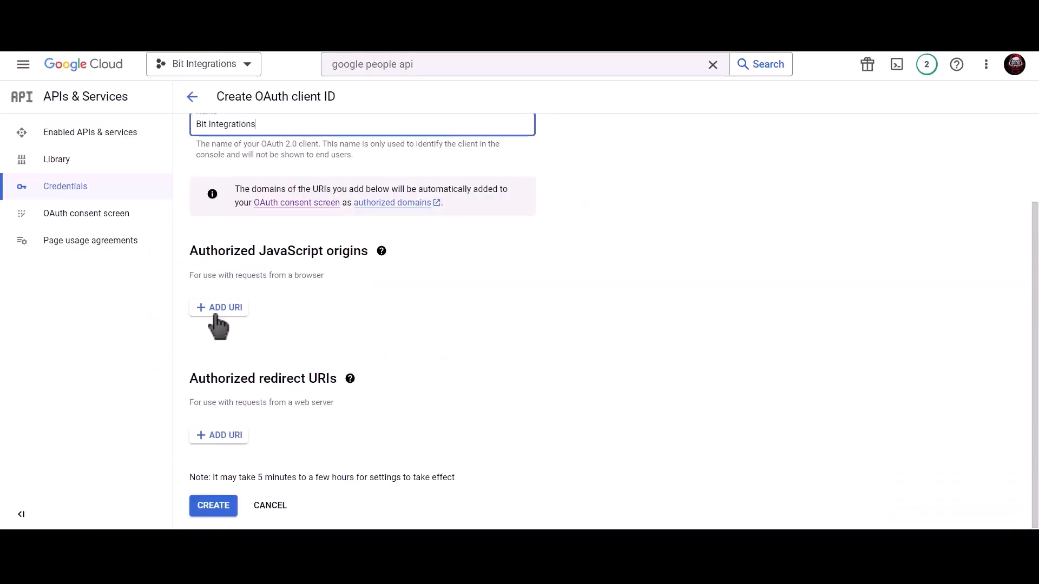
{"action": "left_click", "coordinate": [216, 313]}
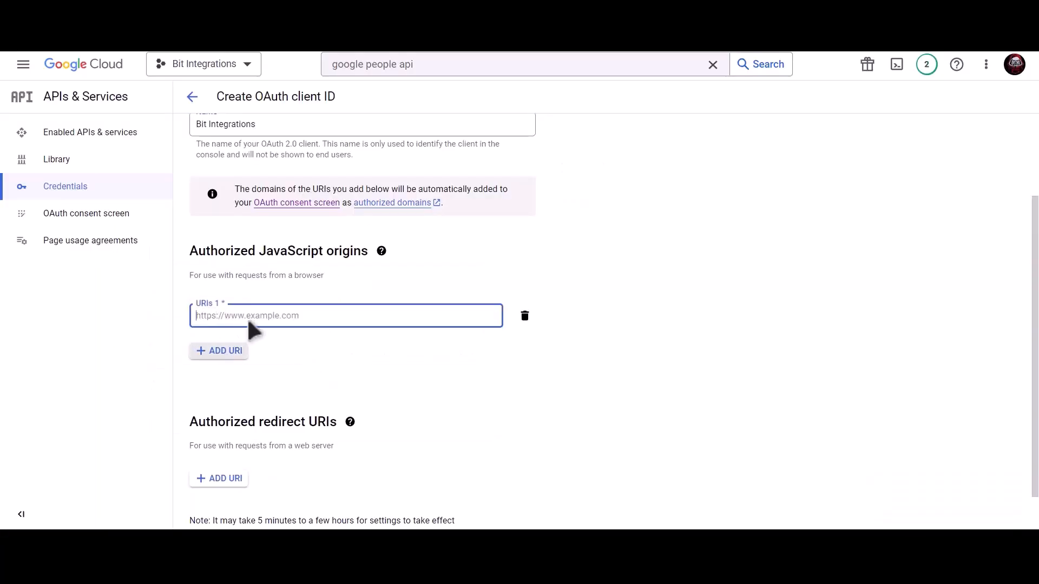
{"action": "key", "text": "ctrl+v"}
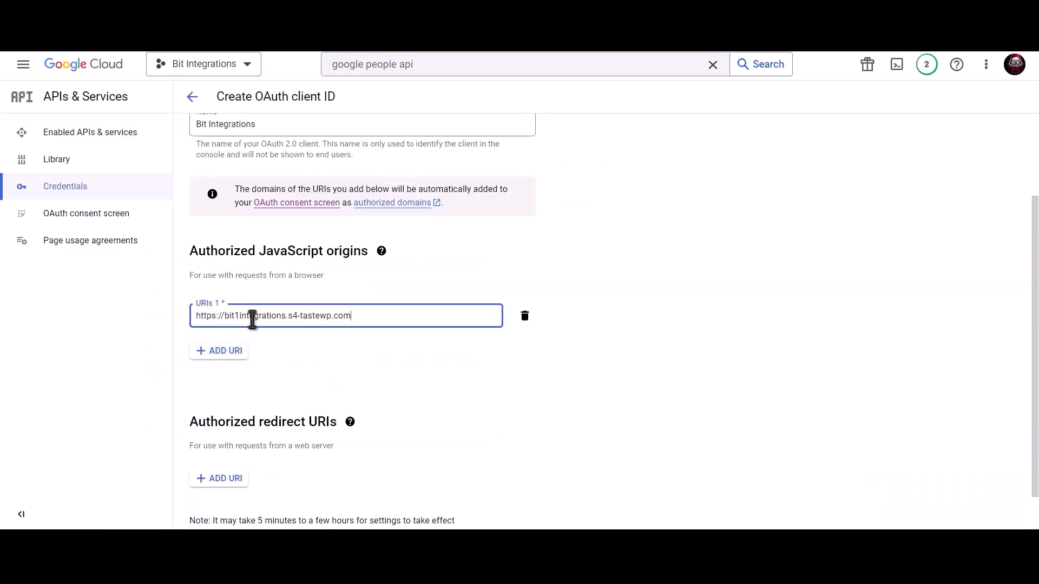
{"action": "left_click", "coordinate": [309, 340]}
Copy the Authorized Redirect URI from the Bit Integrations Google Contacts settings, add it to the OAuth client's authorized redirect URIs, and create the client
{"action": "scroll", "coordinate": [313, 346], "scroll_direction": "down", "scroll_amount": 1}
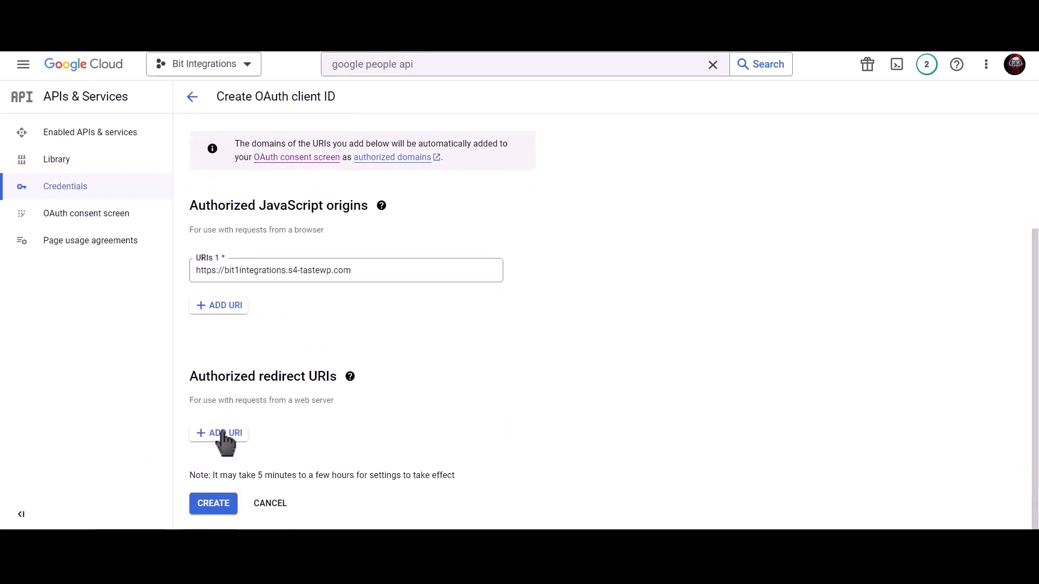
{"action": "key", "text": "ctrl+Tab"}
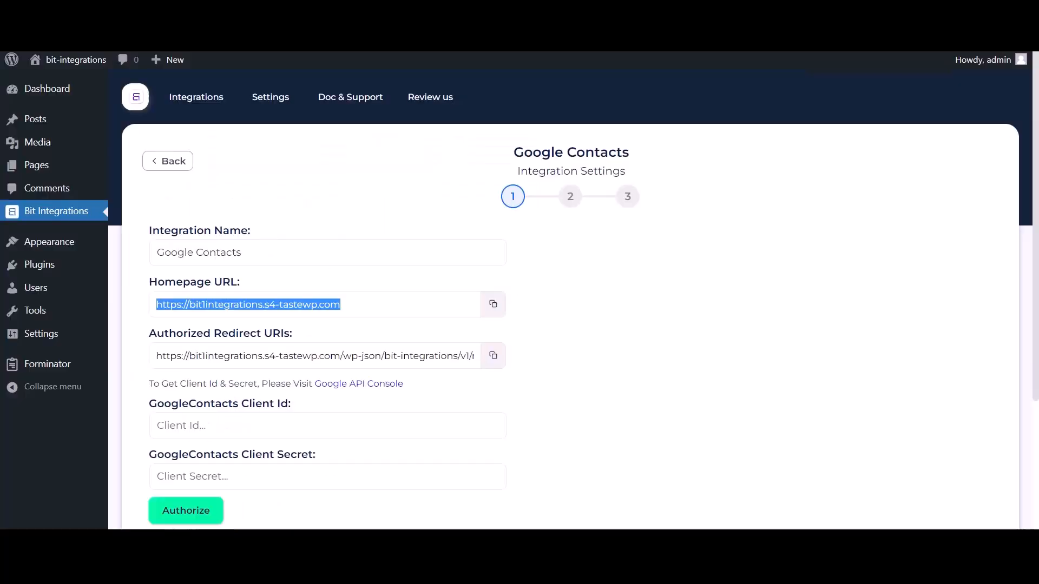
{"action": "left_click", "coordinate": [493, 356]}
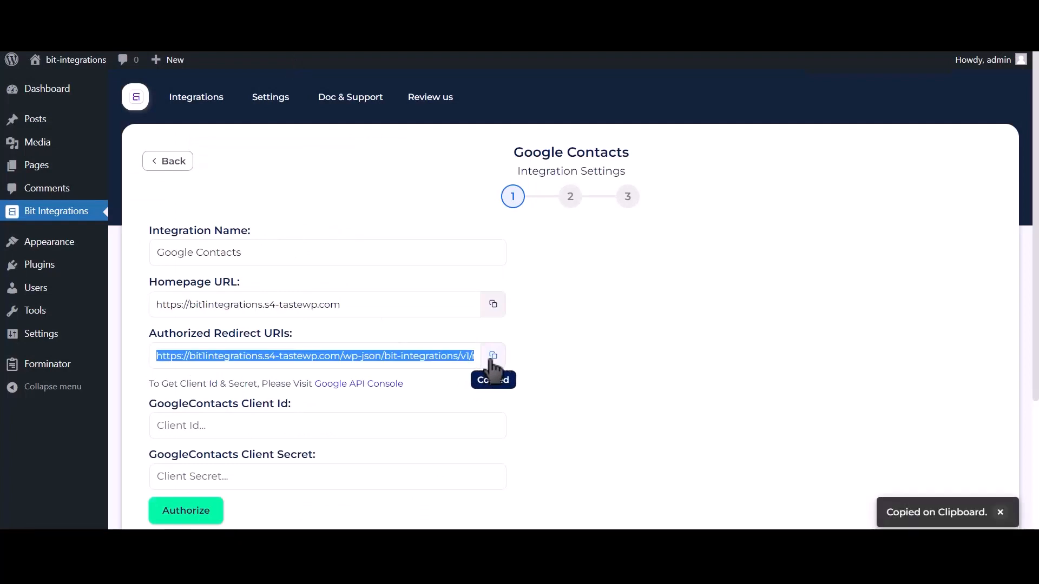
{"action": "key", "text": "ctrl+Tab"}
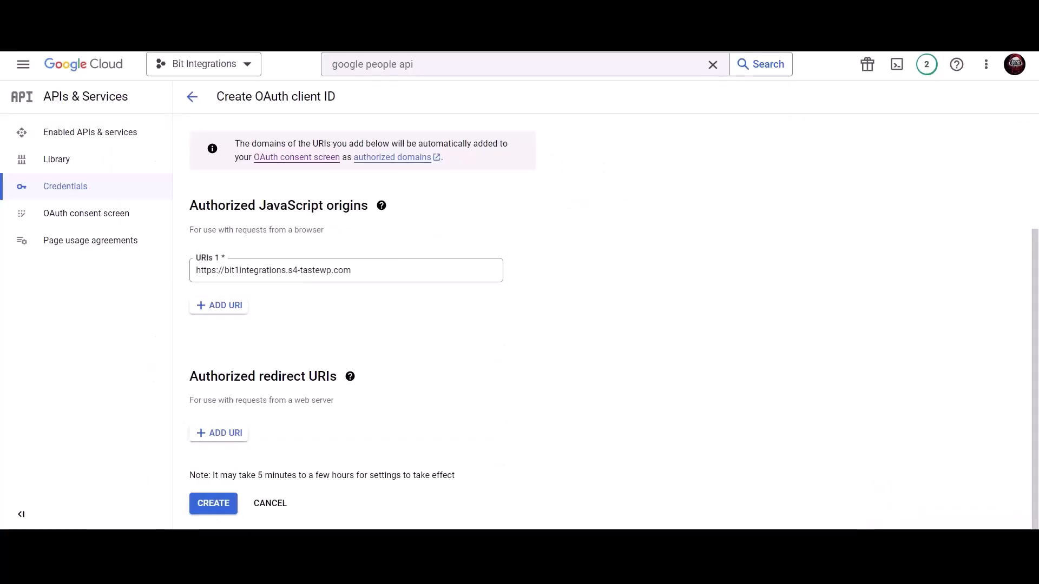
{"action": "left_click", "coordinate": [221, 438]}
{"action": "left_click", "coordinate": [250, 440]}
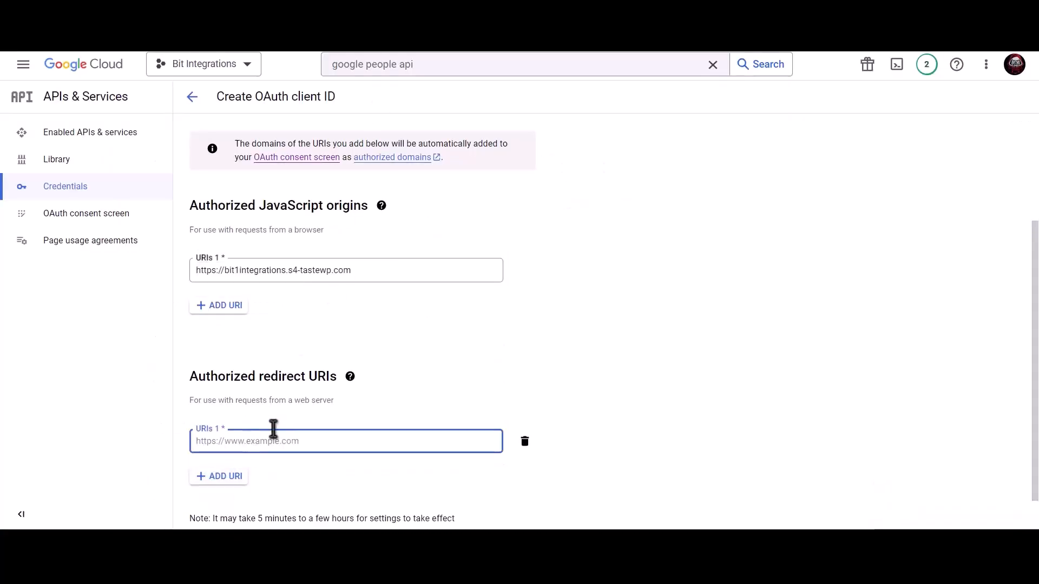
{"action": "key", "text": "ctrl+v"}
{"action": "scroll", "coordinate": [487, 375], "scroll_direction": "down", "scroll_amount": 1}
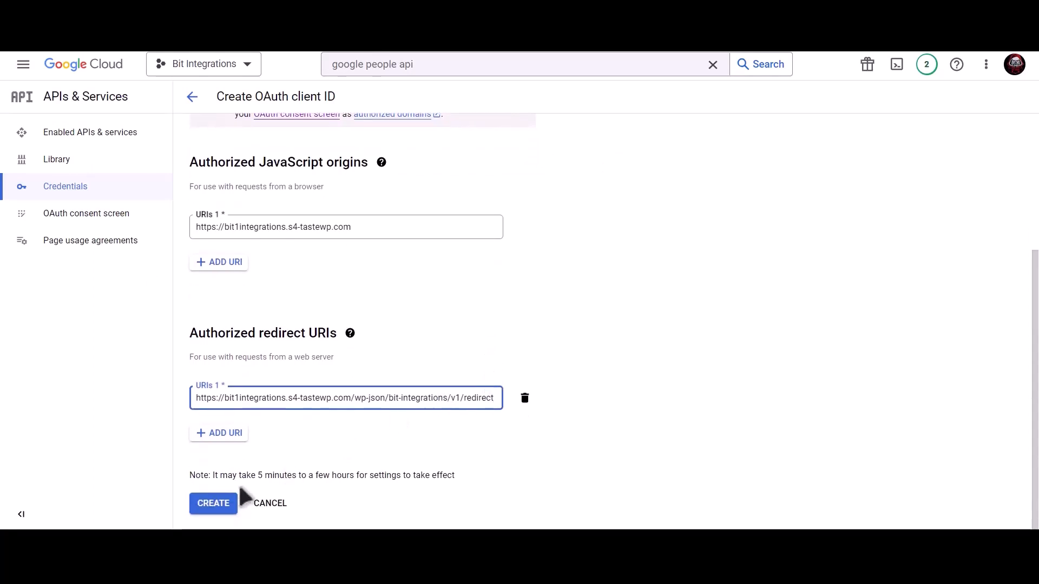
{"action": "left_click", "coordinate": [222, 504]}
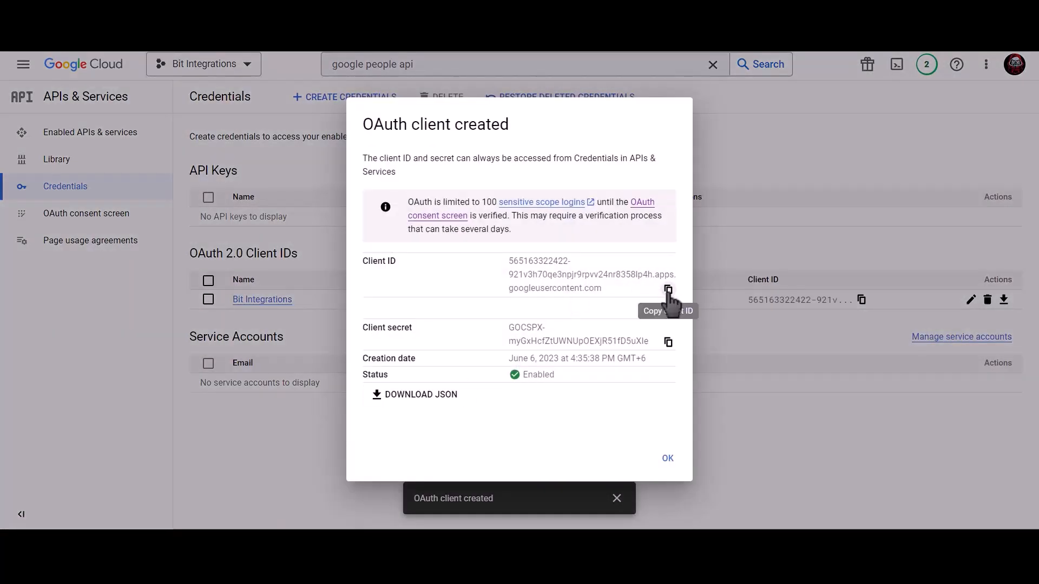
Copy the new OAuth client's client ID into the GoogleContacts Client Id field of the Bit Integrations settings
{"action": "left_click", "coordinate": [669, 290]}
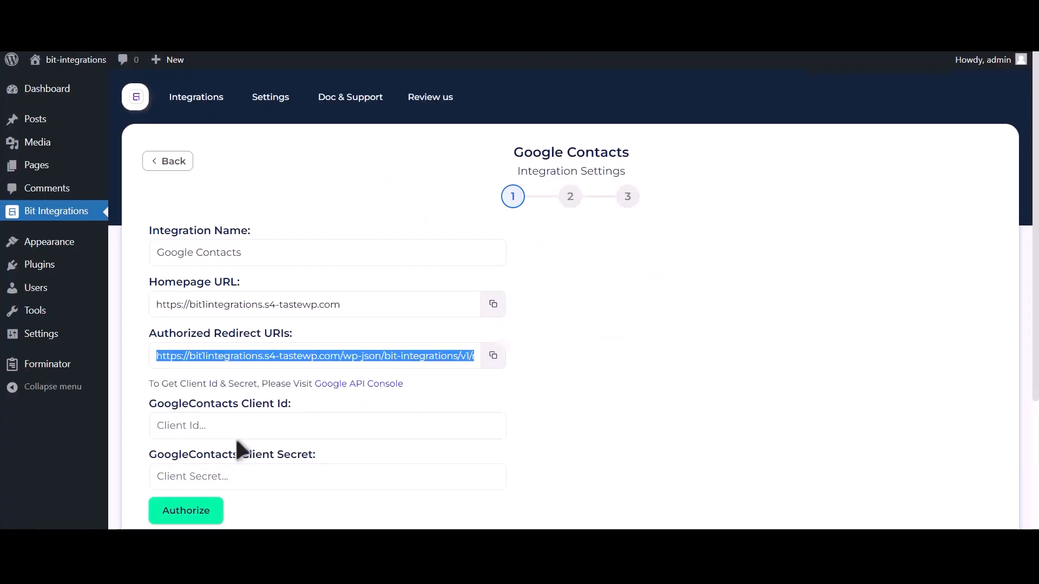
{"action": "left_click", "coordinate": [245, 426]}
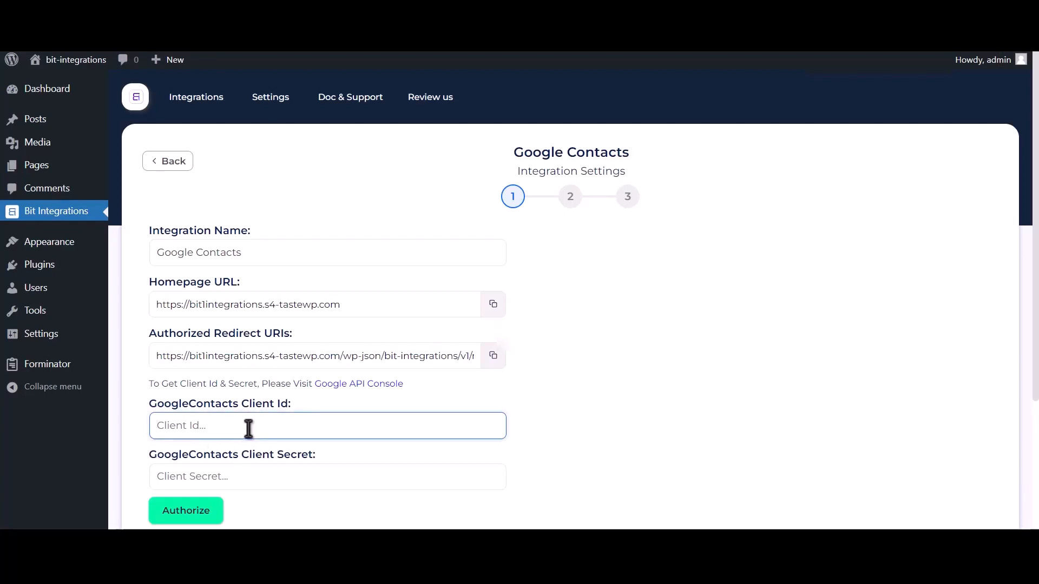
{"action": "key", "text": "ctrl+v"}
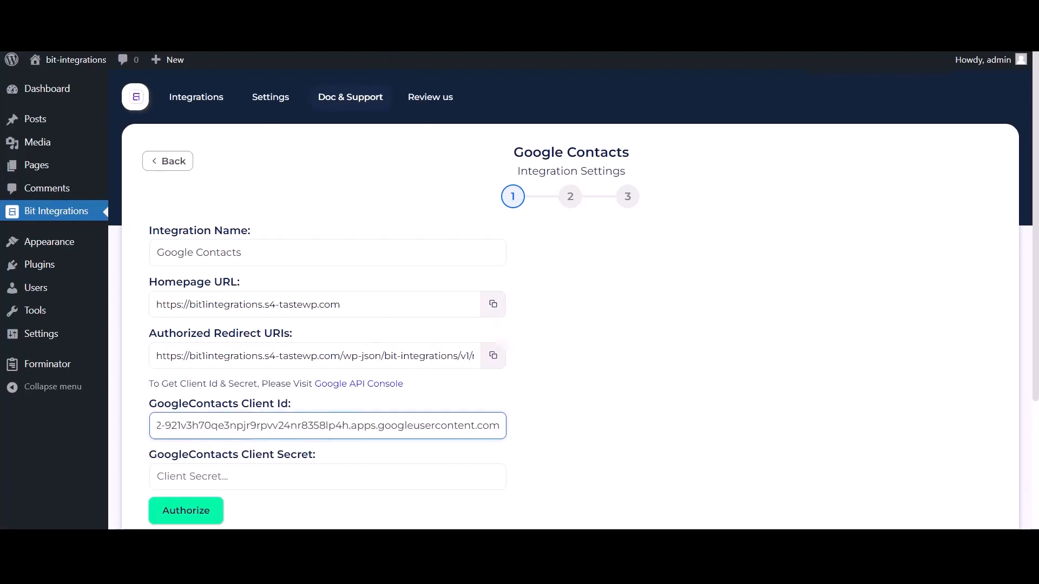
Copy the OAuth client's client secret from Google Cloud into the GoogleContacts Client Secret field in Bit Integrations
{"action": "key", "text": "Tab"}
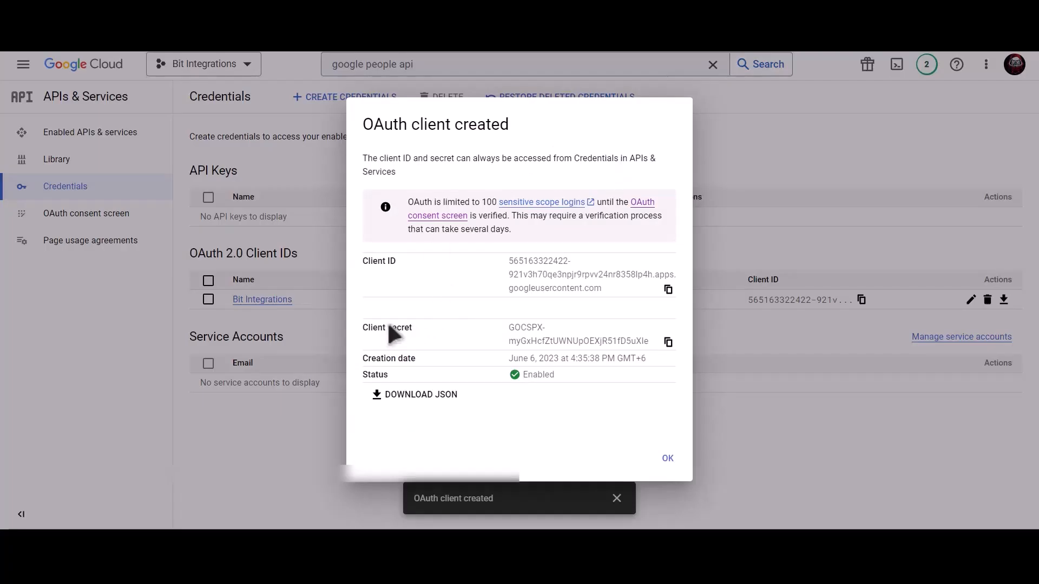
{"action": "left_click", "coordinate": [669, 342]}
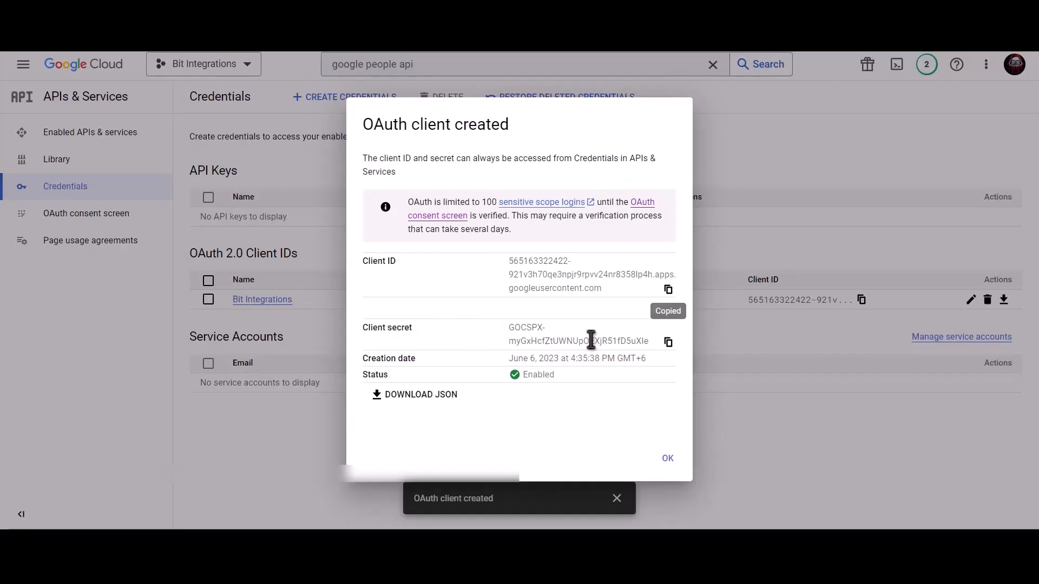
{"action": "left_click", "coordinate": [669, 343]}
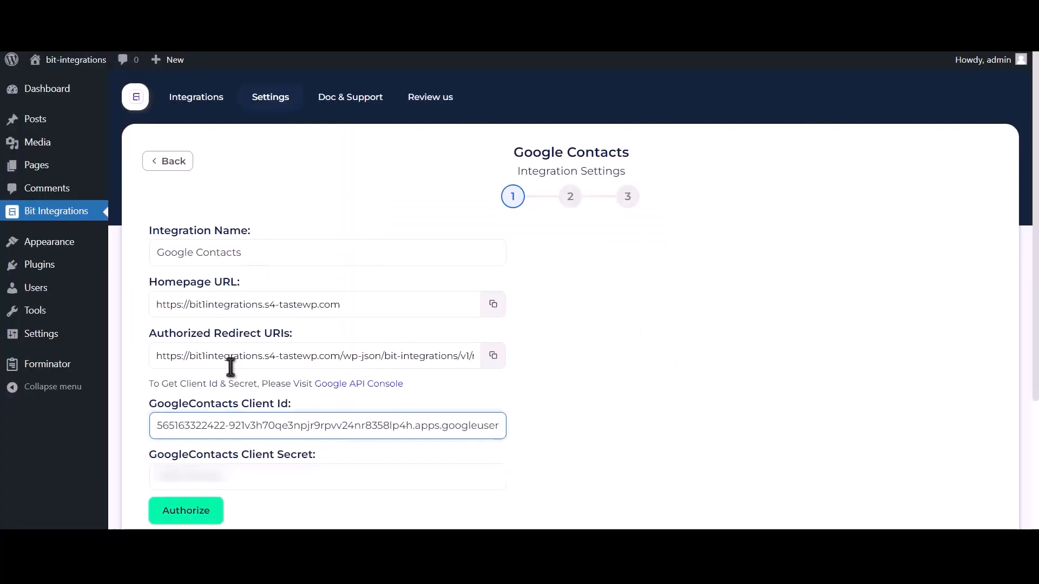
{"action": "left_click", "coordinate": [225, 473]}
{"action": "key", "text": "ctrl+v"}
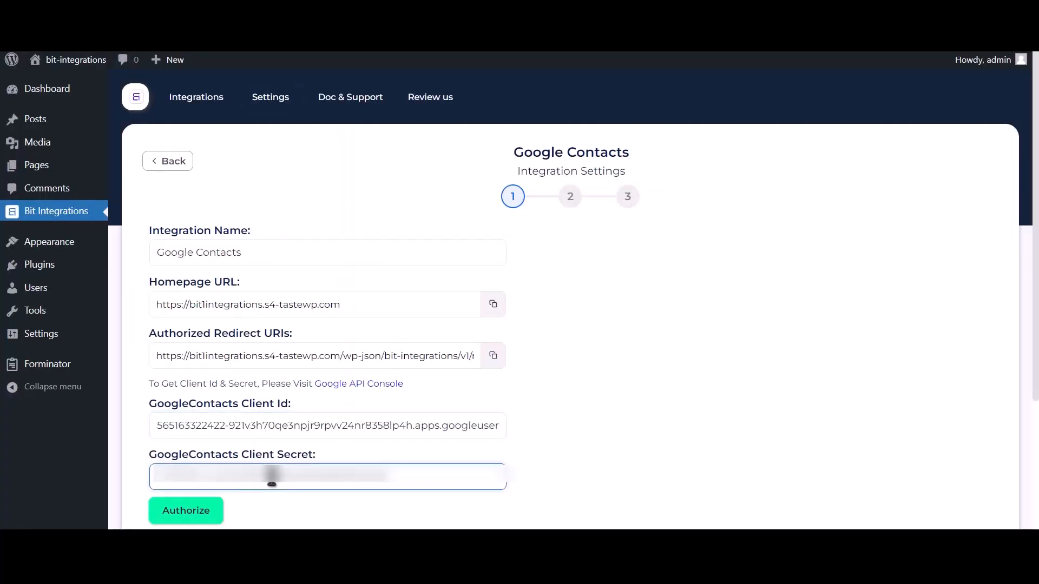
Authorize the connection with the Google account, proceeding past the unverified-app warning to s4-tastewp.com and granting it access to the contacts
{"action": "left_click", "coordinate": [198, 513]}
{"action": "left_click", "coordinate": [153, 151]}
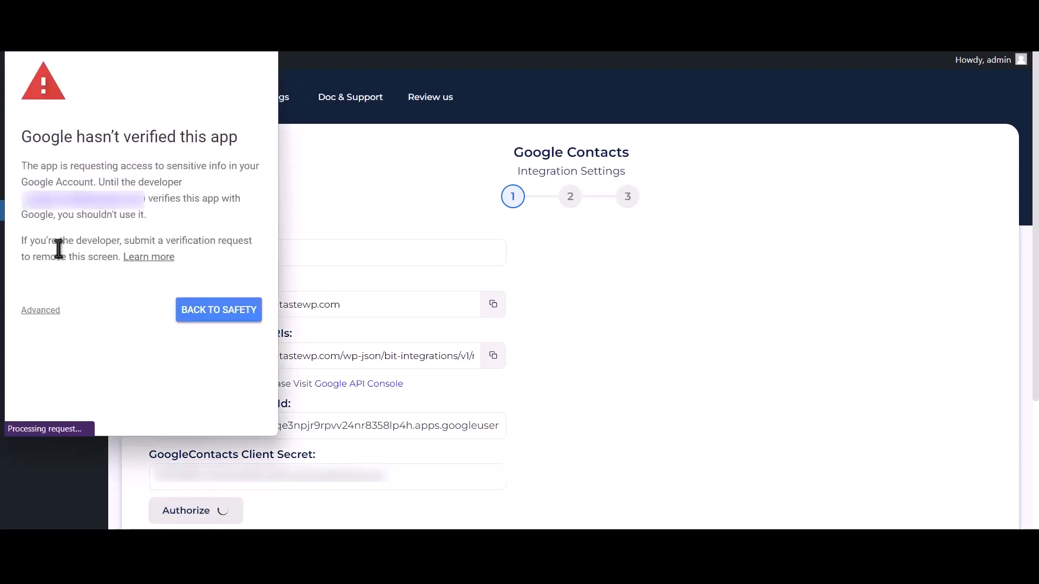
{"action": "left_click", "coordinate": [43, 311]}
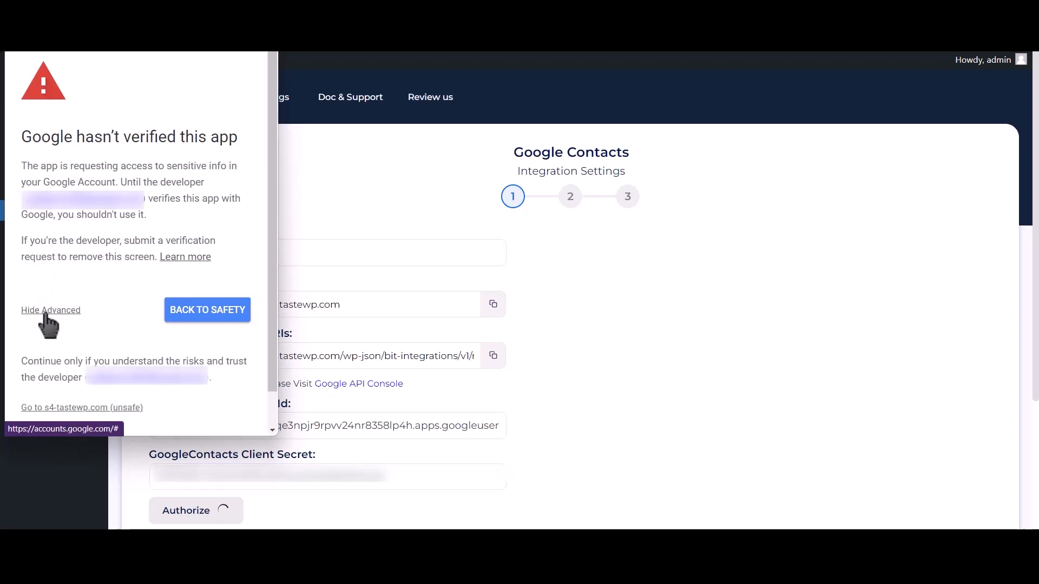
{"action": "left_click", "coordinate": [111, 411]}
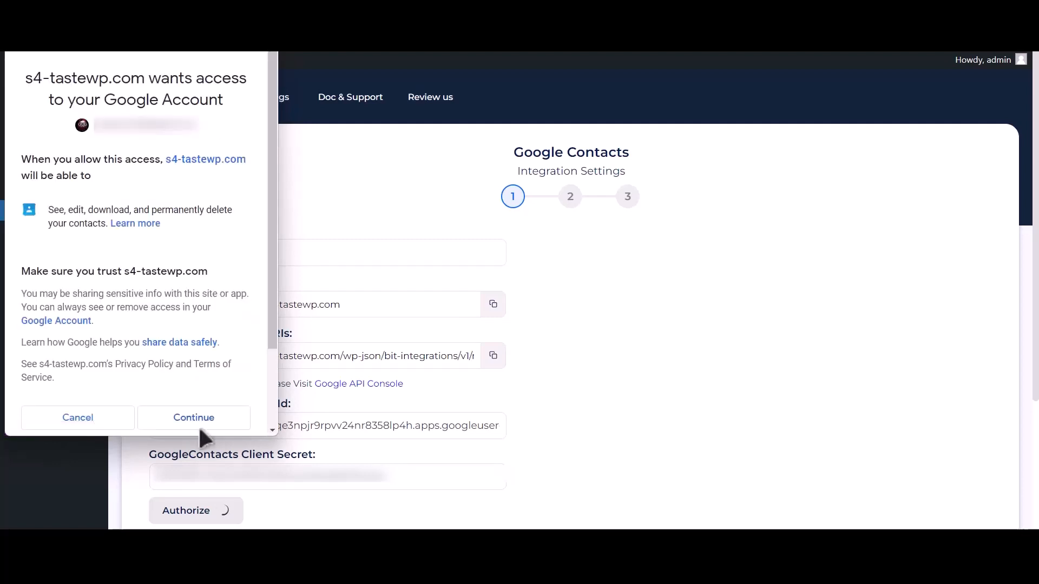
{"action": "left_click", "coordinate": [194, 420]}
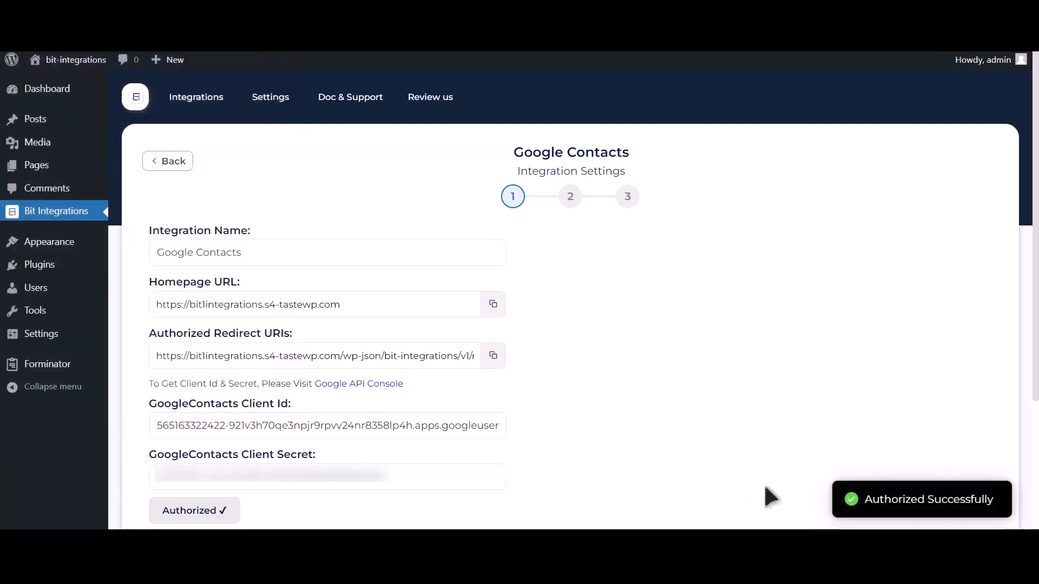
{"action": "left_click_drag", "start_coordinate": [894, 501], "coordinate": [988, 496]}
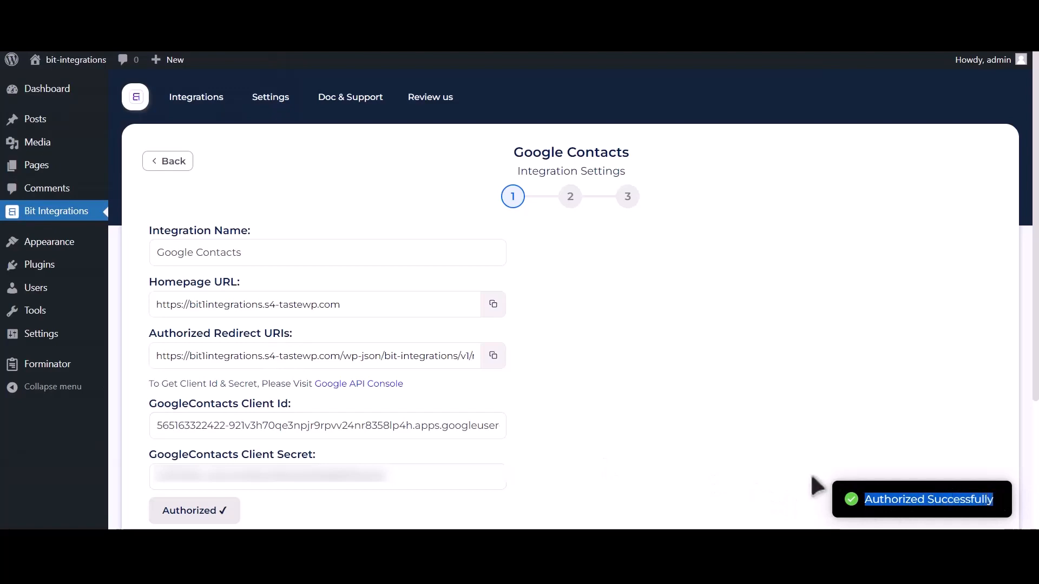
Advance to the second stage of the Google Contacts integration settings and set the action to Create a contact
{"action": "scroll", "coordinate": [812, 476], "scroll_direction": "down", "scroll_amount": 3}
{"action": "left_click", "coordinate": [734, 398]}
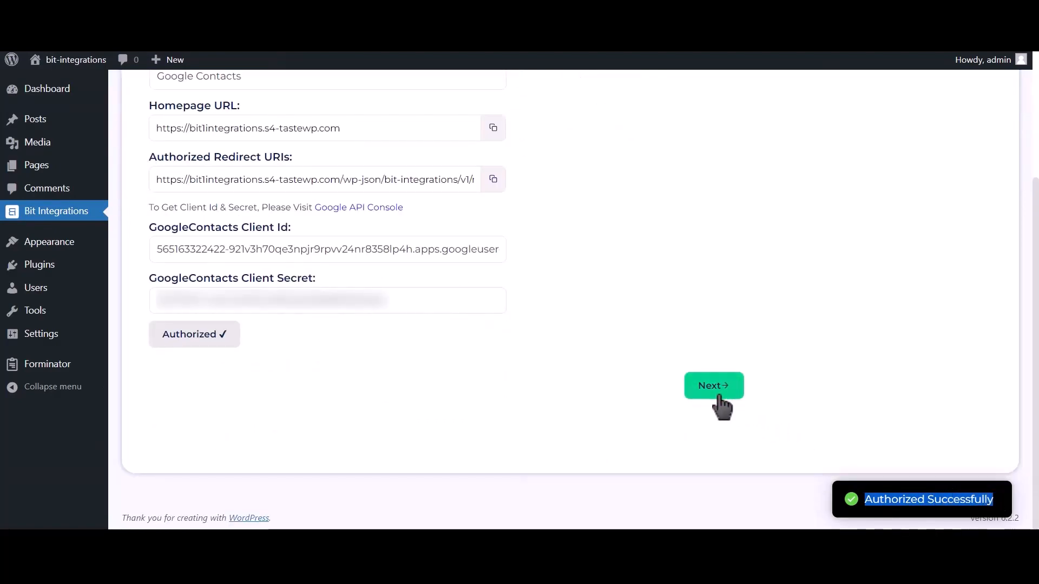
{"action": "scroll", "coordinate": [452, 331], "scroll_direction": "up", "scroll_amount": 2}
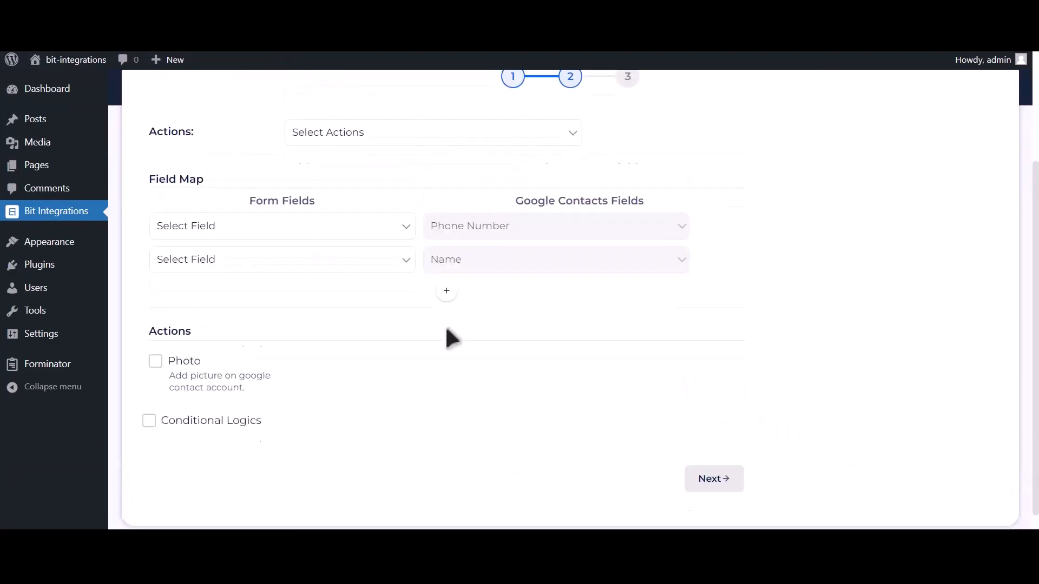
{"action": "left_click", "coordinate": [410, 203]}
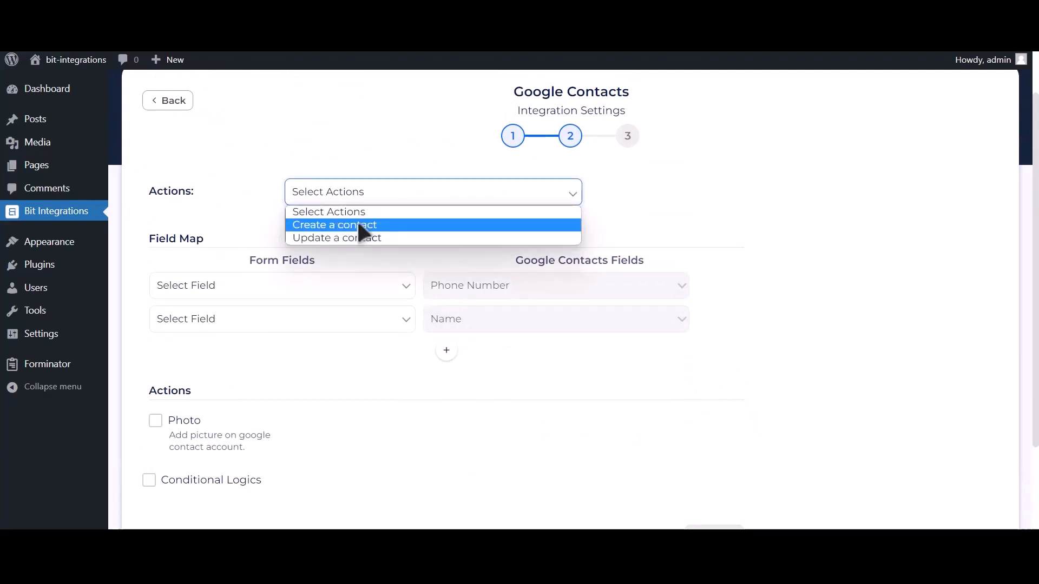
{"action": "left_click", "coordinate": [393, 222]}
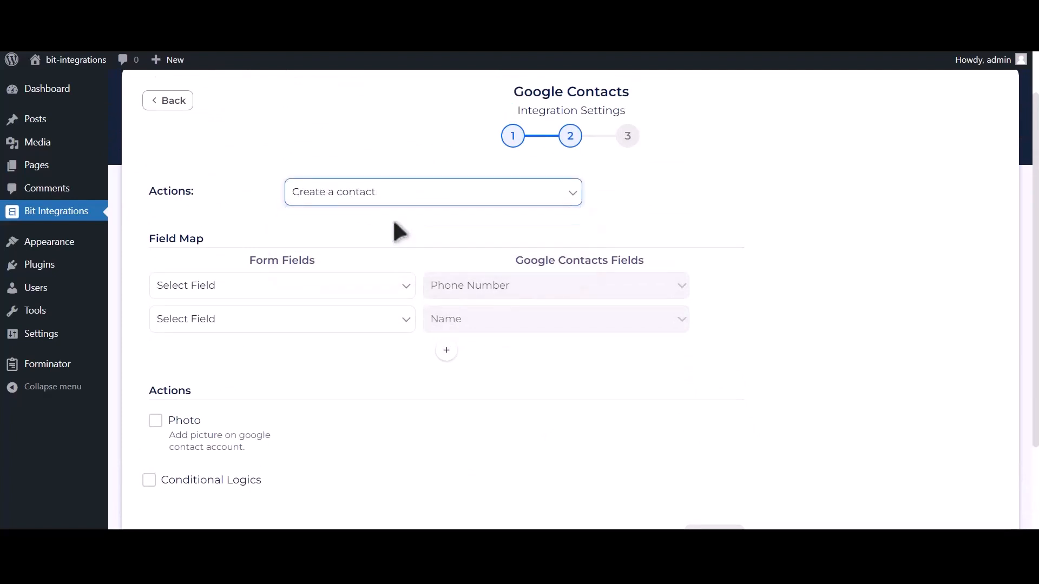
Map the form field Phone Number-1 to Phone Number and Name-1 to Name in the field map
{"action": "left_click", "coordinate": [261, 286]}
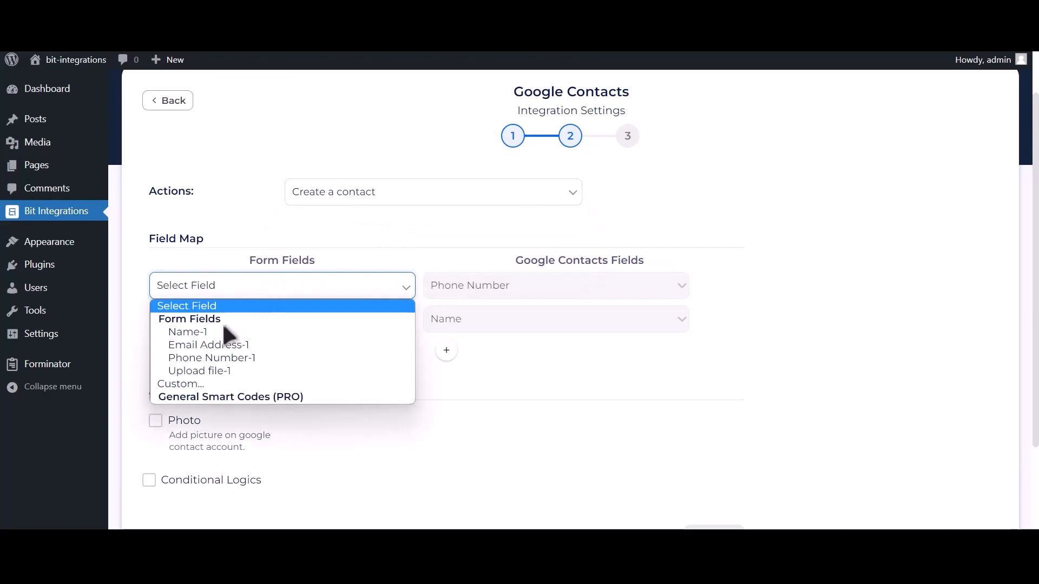
{"action": "left_click", "coordinate": [255, 359]}
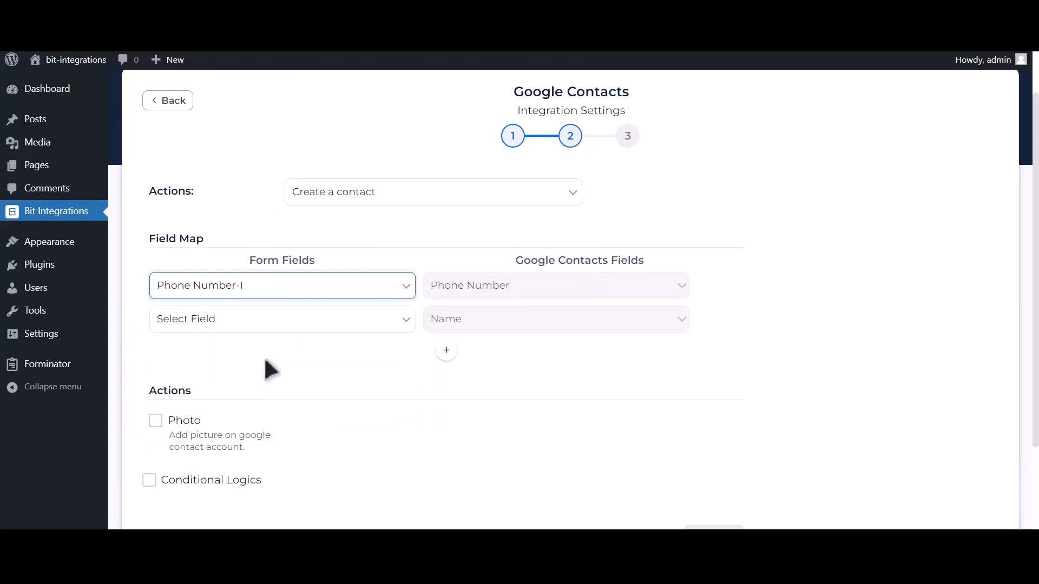
{"action": "left_click", "coordinate": [341, 322]}
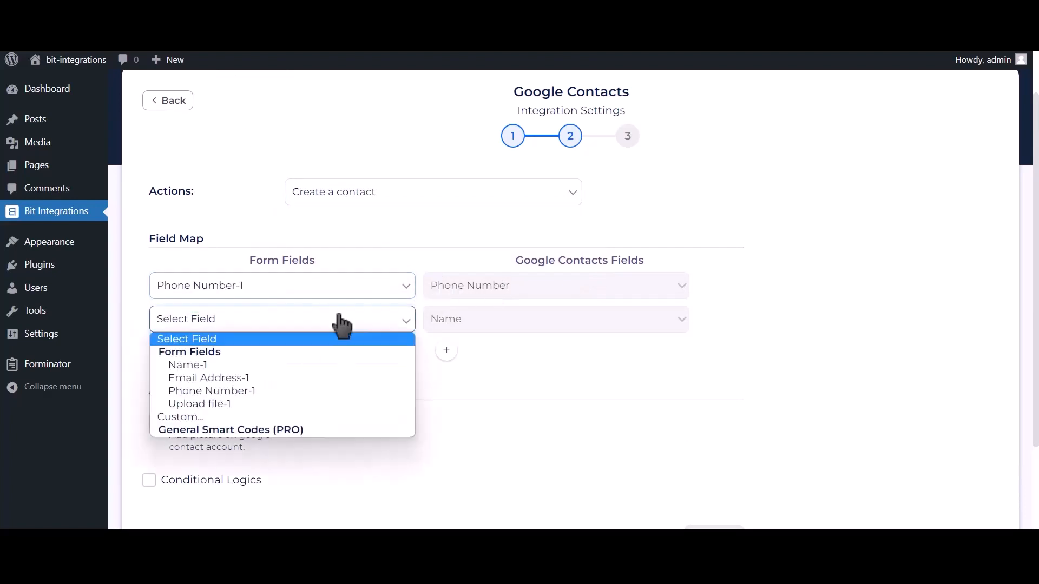
{"action": "left_click", "coordinate": [263, 365]}
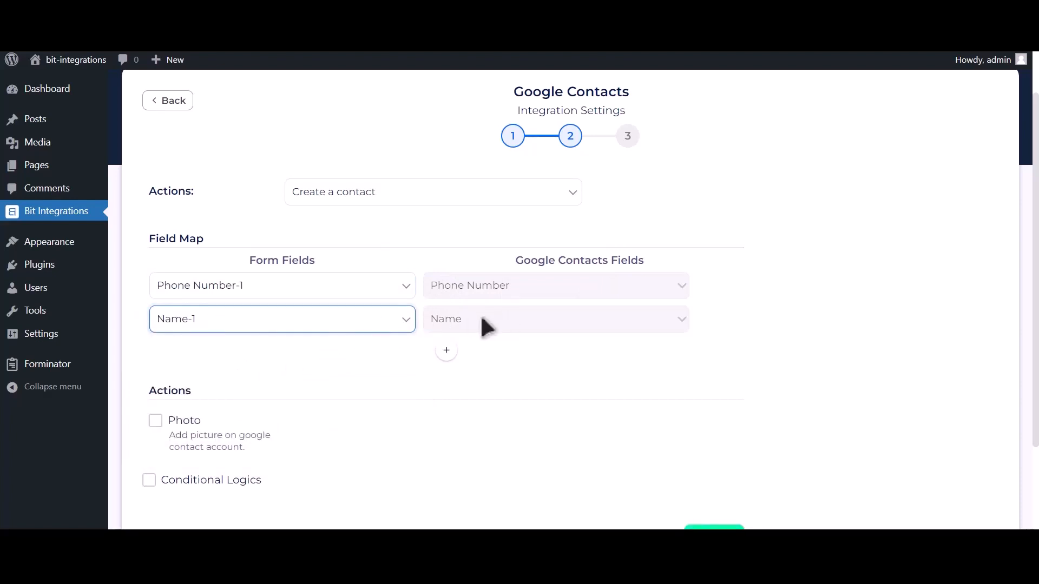
Add a third field map row that maps Email Address-1 to the Google Contacts field email
{"action": "left_click", "coordinate": [447, 350]}
{"action": "left_click", "coordinate": [306, 354]}
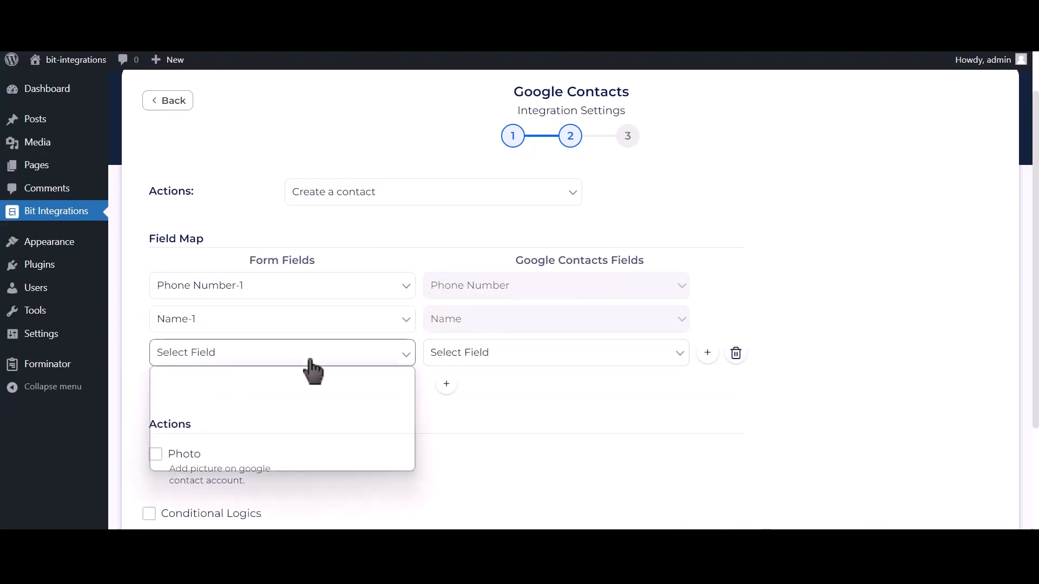
{"action": "left_click", "coordinate": [234, 413]}
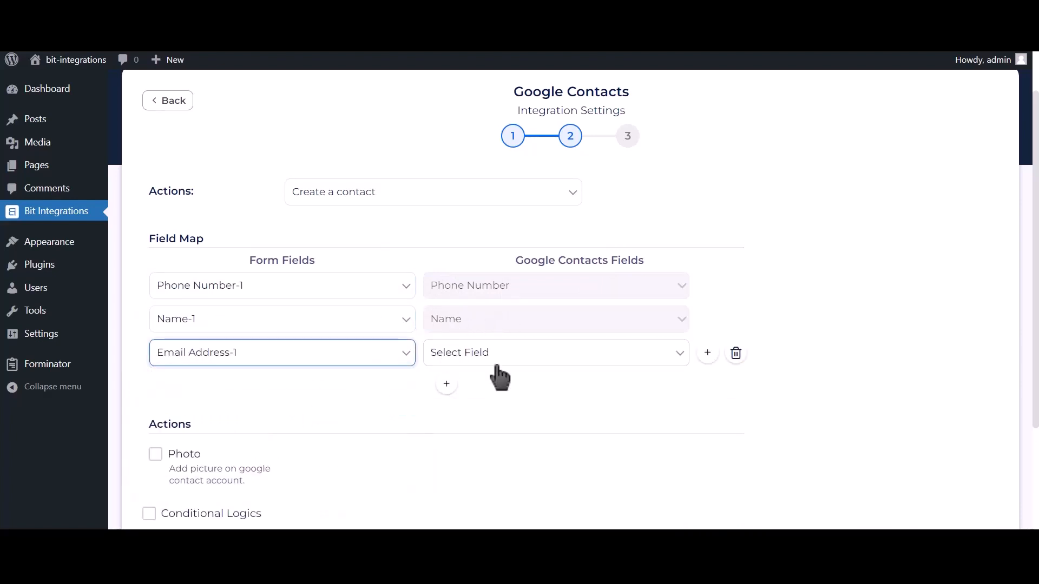
{"action": "left_click", "coordinate": [501, 357]}
{"action": "left_click", "coordinate": [453, 449]}
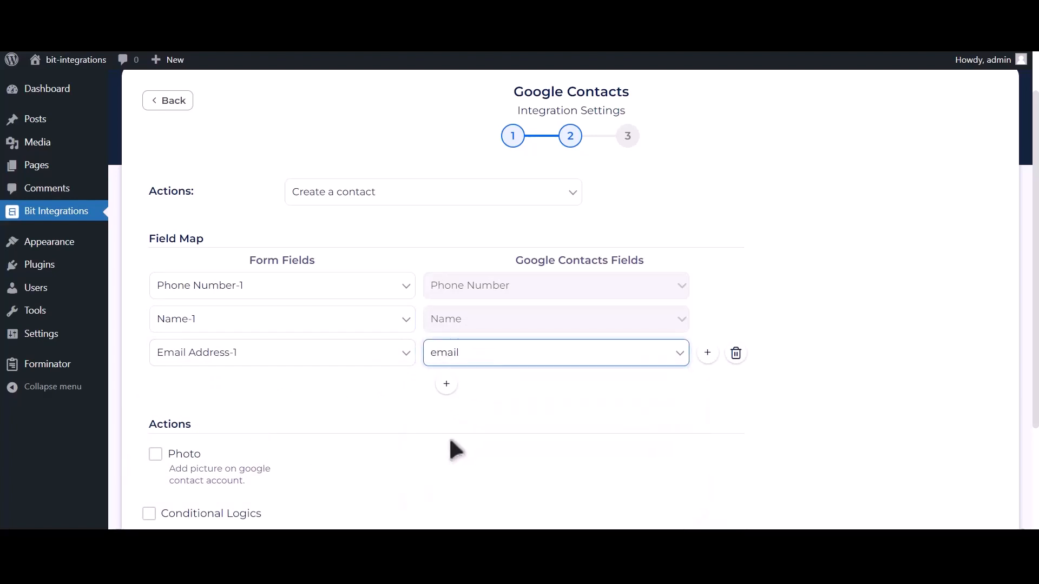
Enable the Photo action with Upload file-1 as its file upload field
{"action": "scroll", "coordinate": [425, 418], "scroll_direction": "down", "scroll_amount": 2}
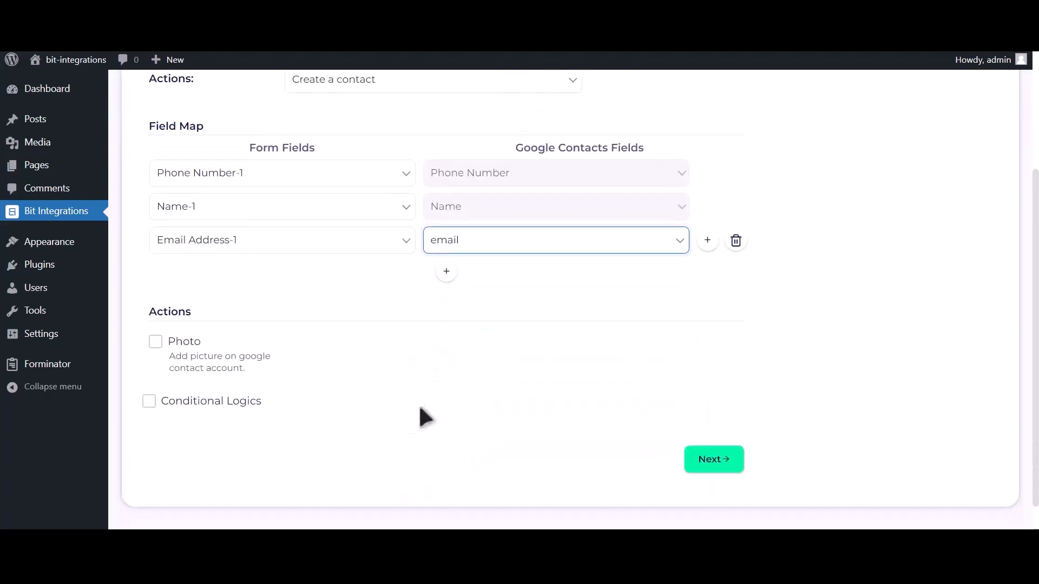
{"action": "left_click", "coordinate": [155, 345]}
{"action": "left_click", "coordinate": [516, 302]}
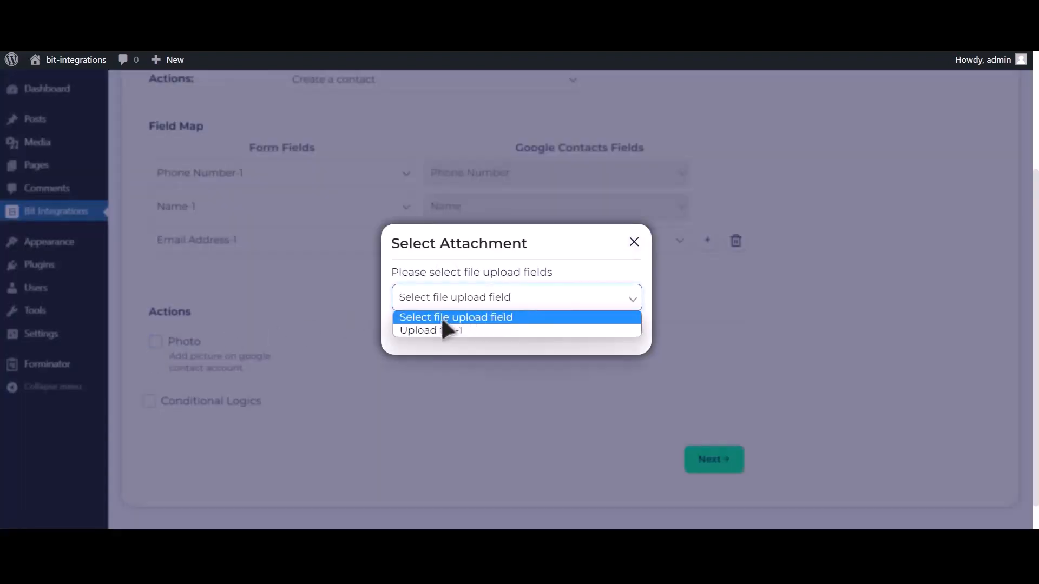
{"action": "left_click", "coordinate": [457, 330]}
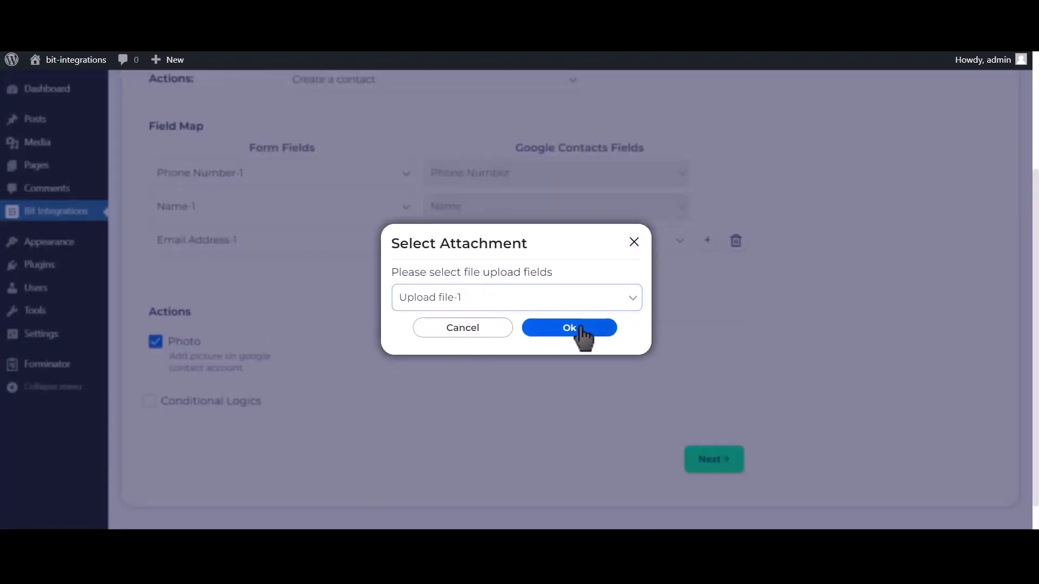
{"action": "left_click", "coordinate": [582, 338]}
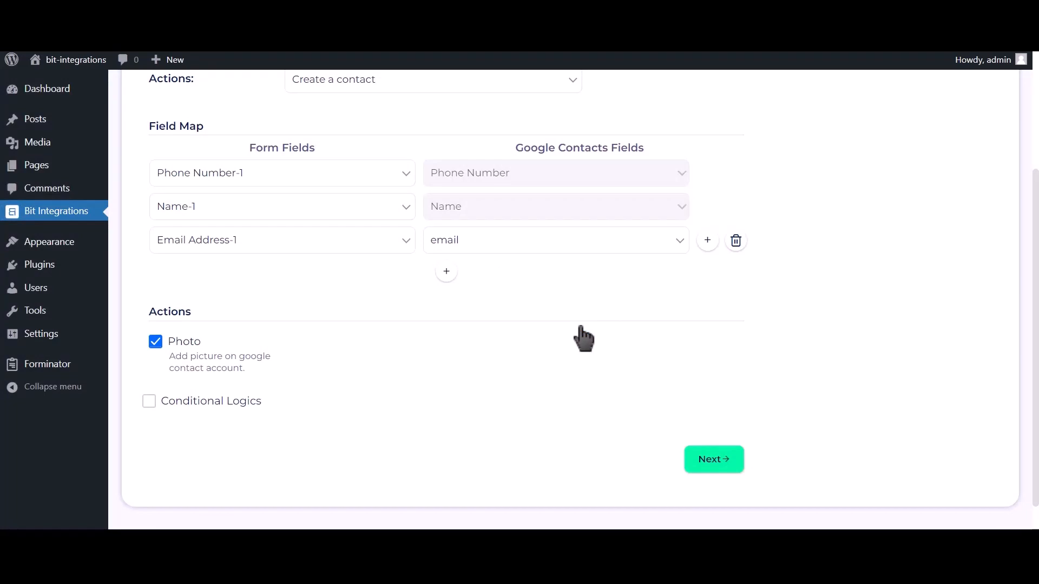
{"action": "left_click", "coordinate": [226, 412]}
{"action": "scroll", "coordinate": [226, 412], "scroll_direction": "down", "scroll_amount": 2}
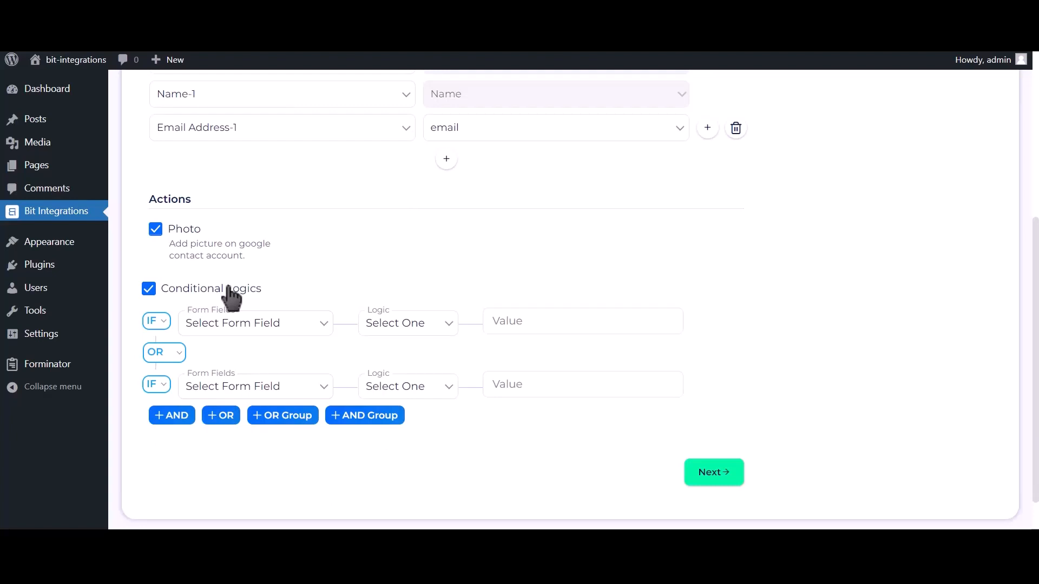
{"action": "left_click", "coordinate": [228, 288]}
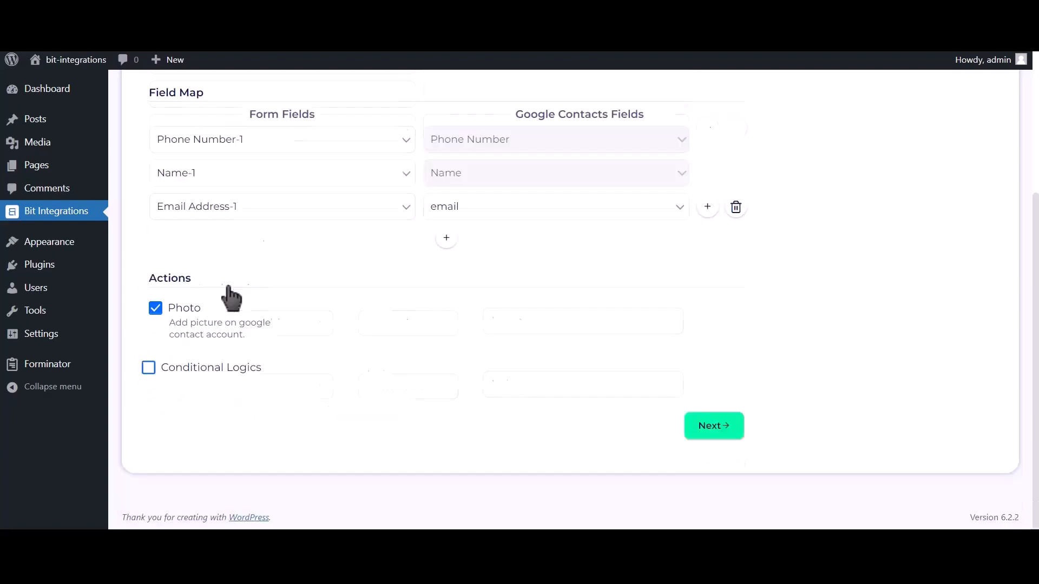
Advance to the final stage of the Google Contacts integration, then finish and save it
{"action": "left_click", "coordinate": [723, 433]}
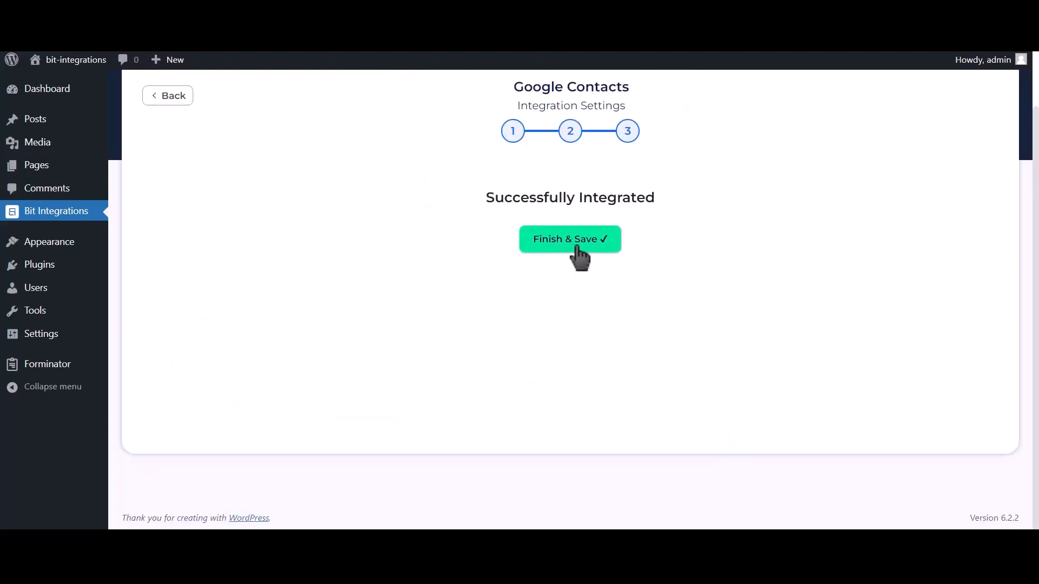
{"action": "left_click", "coordinate": [577, 248]}
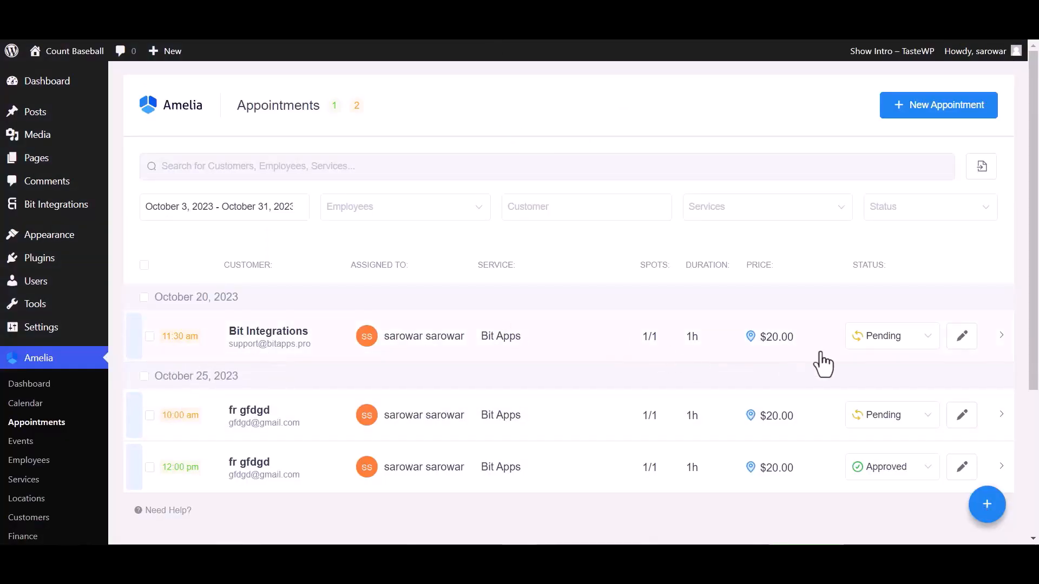
Change the status of the October 20 appointment in Amelia and open the Bit Integrations contact in Google Contacts
{"action": "left_click", "coordinate": [871, 342]}
{"action": "left_click", "coordinate": [872, 372]}
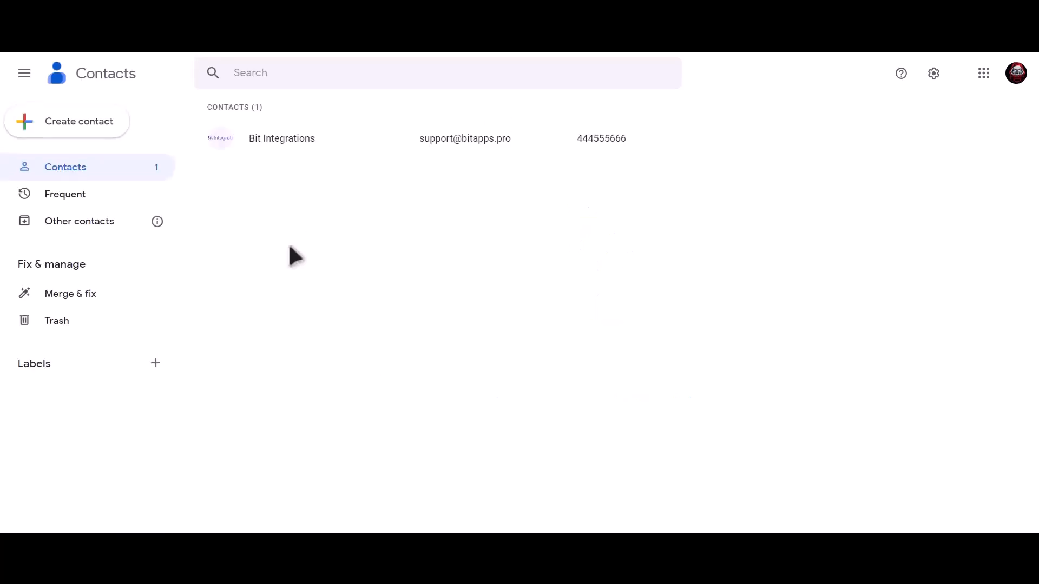
{"action": "left_click", "coordinate": [334, 152]}
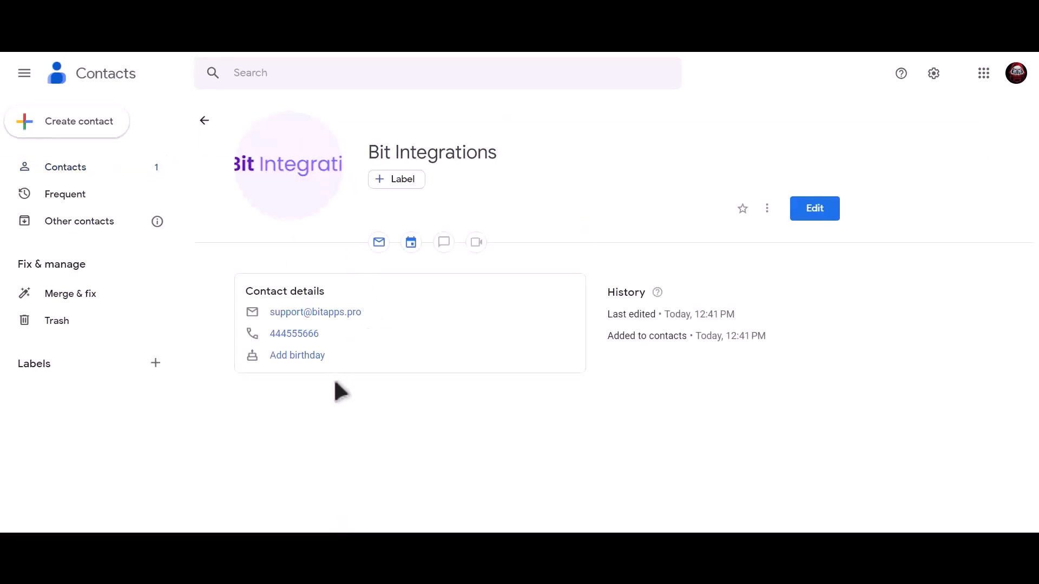